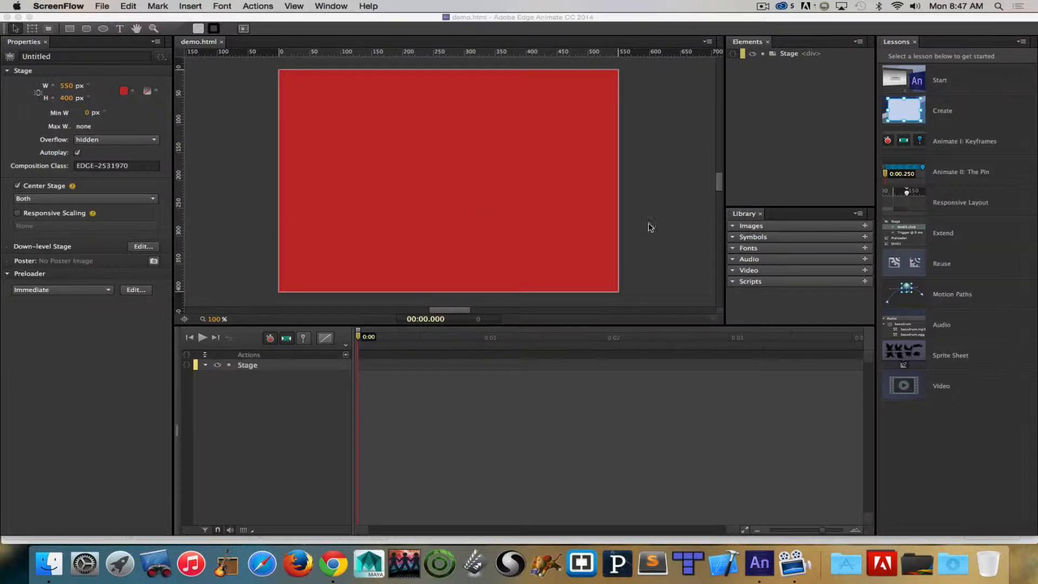
- Import the AM027 Chunky Sweetness and AM100 Bionic Condition MP3 files from the Desktop and enlarge the library area
{"action": "left_click", "coordinate": [956, 329]}
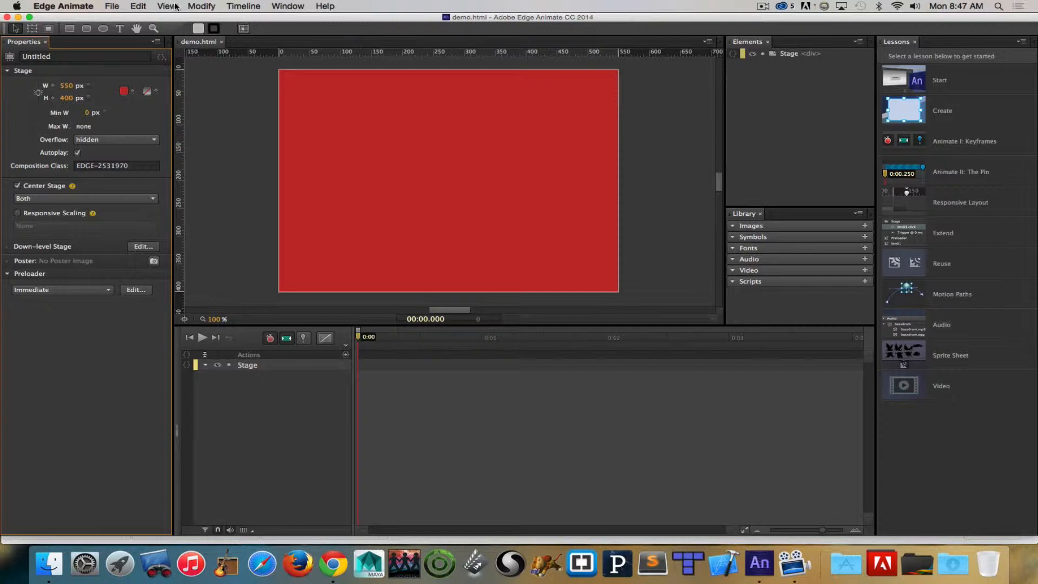
{"action": "left_click", "coordinate": [112, 5]}
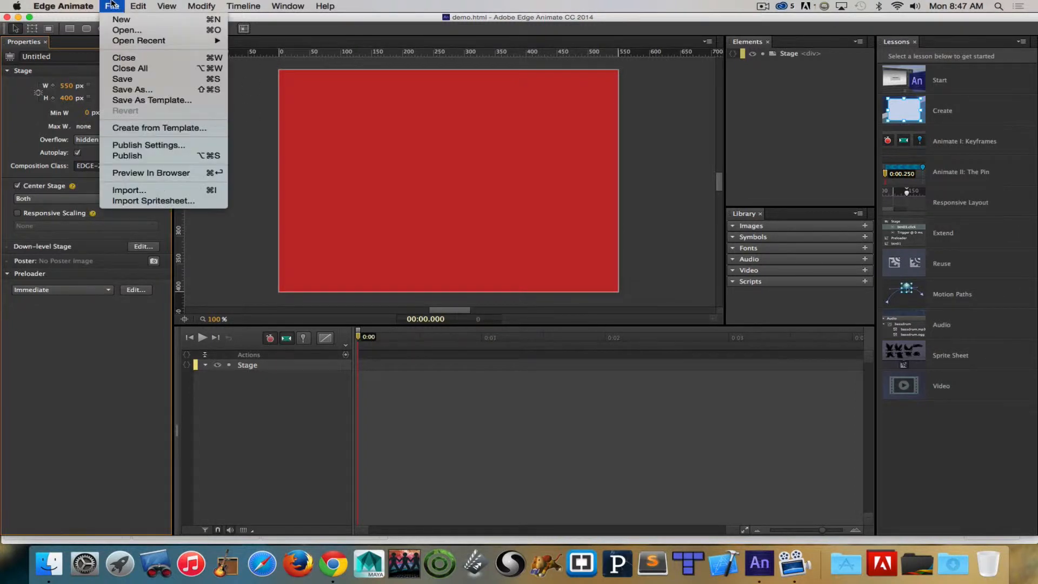
{"action": "left_click", "coordinate": [174, 191]}
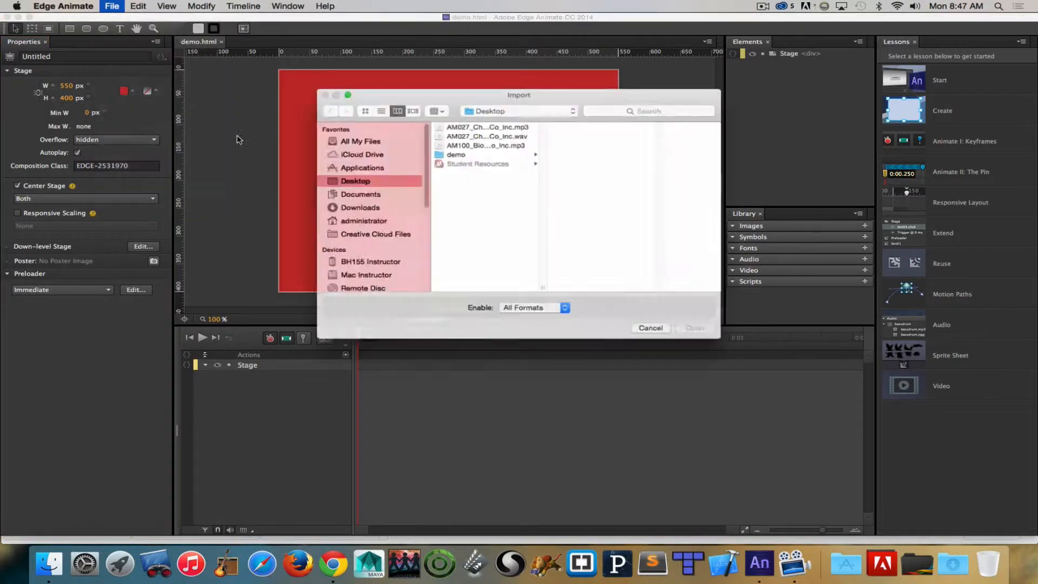
{"action": "left_click", "coordinate": [508, 140]}
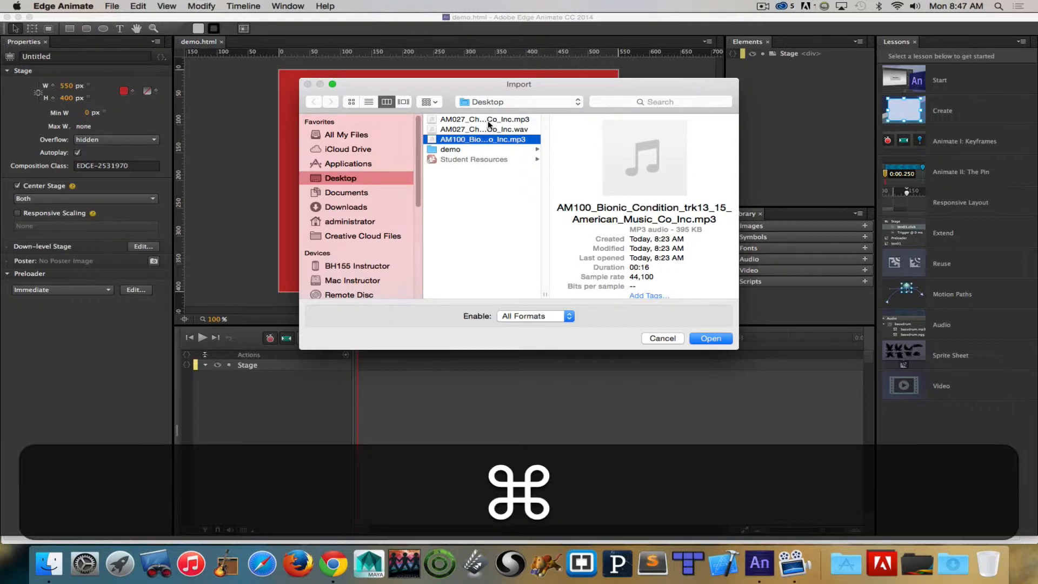
{"action": "left_click", "coordinate": [490, 120], "text": "super"}
{"action": "left_click", "coordinate": [710, 338]}
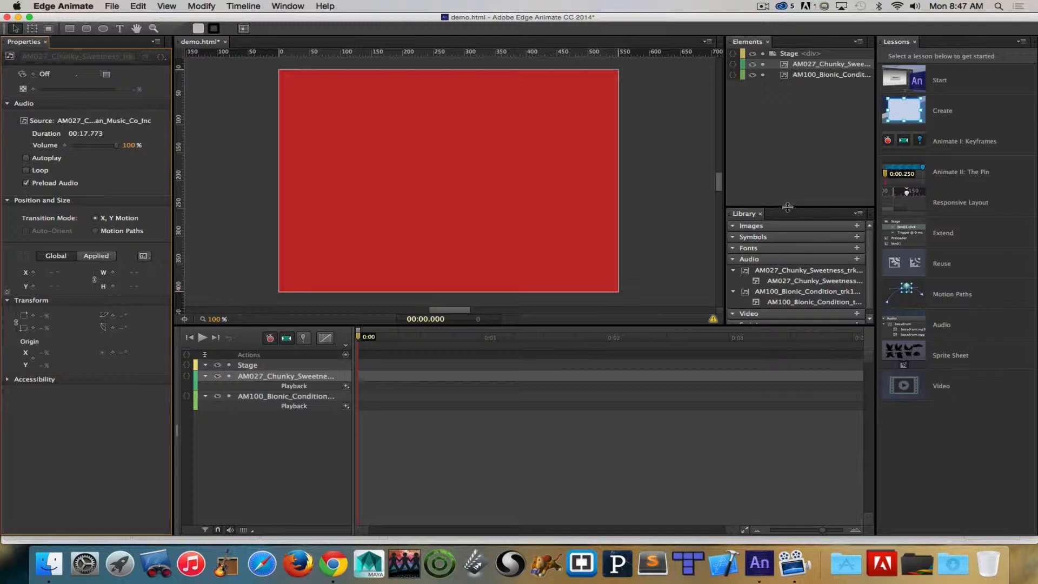
{"action": "left_click_drag", "start_coordinate": [805, 207], "coordinate": [804, 129]}
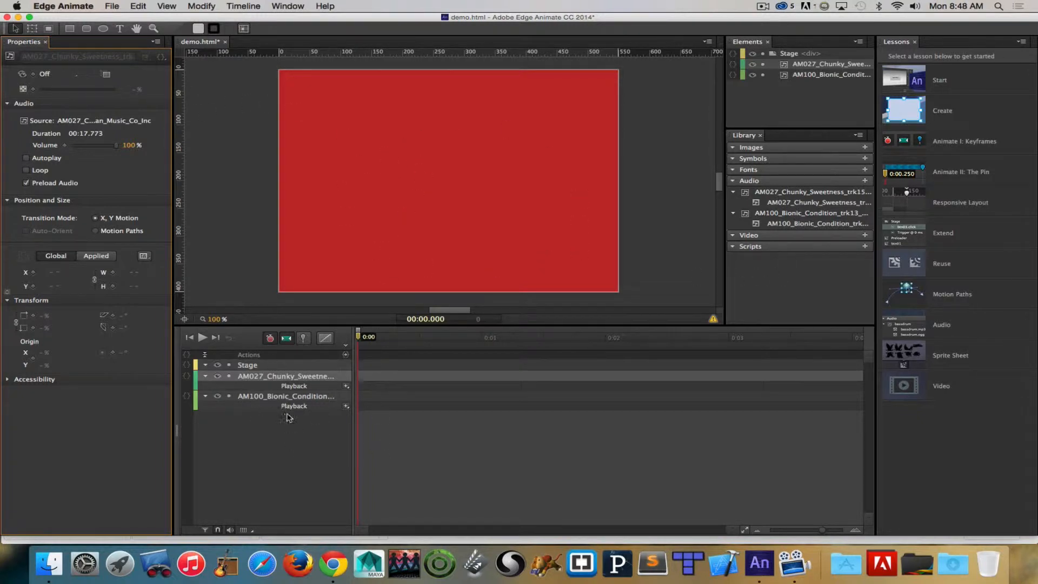
- Turn display on for the AM027 Chunky Sweetness audio and move its player to about X 62, Y 320 px on the stage
{"action": "left_click", "coordinate": [239, 184]}
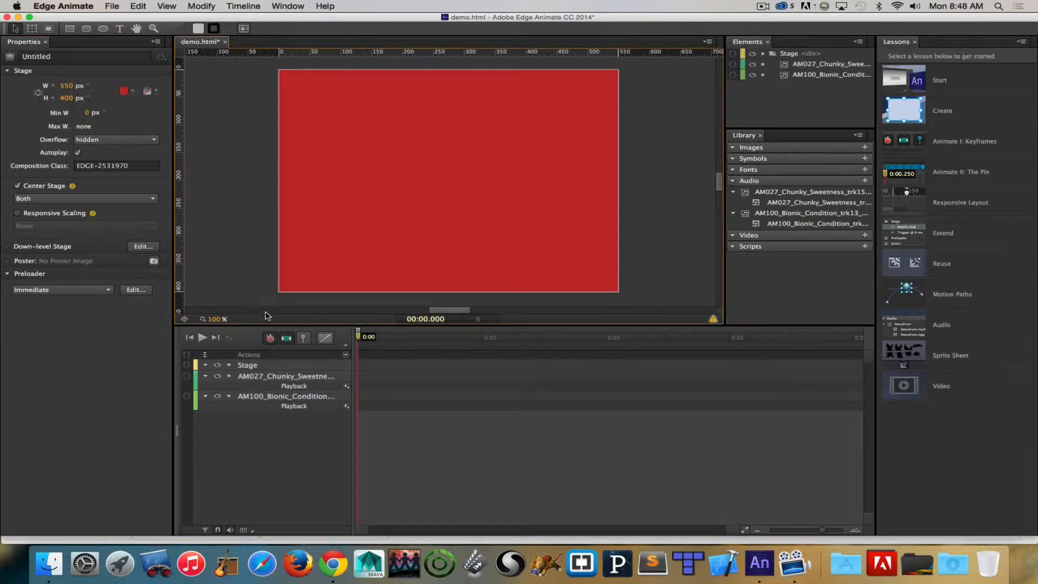
{"action": "left_click", "coordinate": [285, 376]}
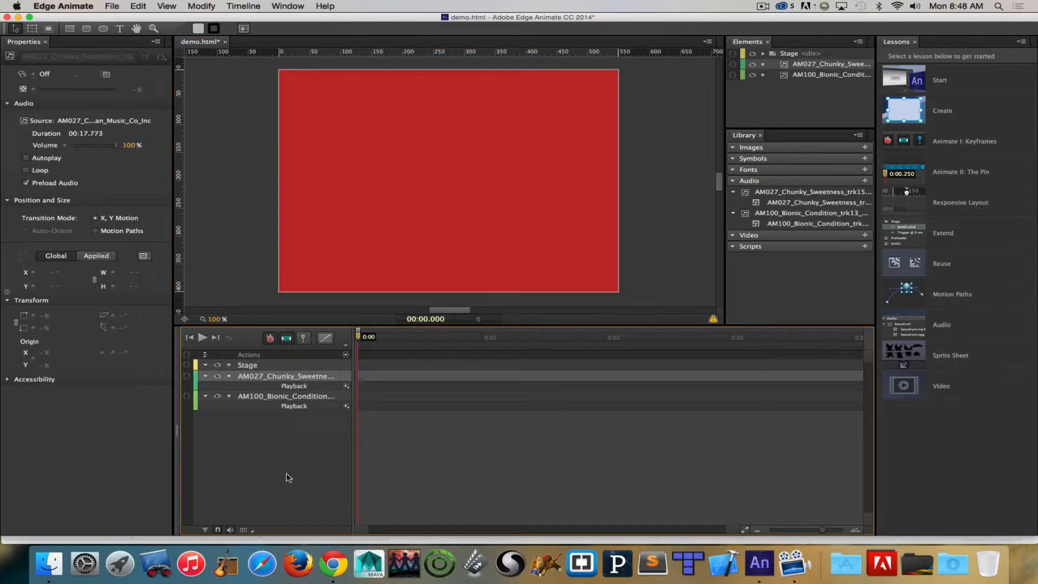
{"action": "left_click", "coordinate": [54, 74]}
{"action": "left_click", "coordinate": [58, 95]}
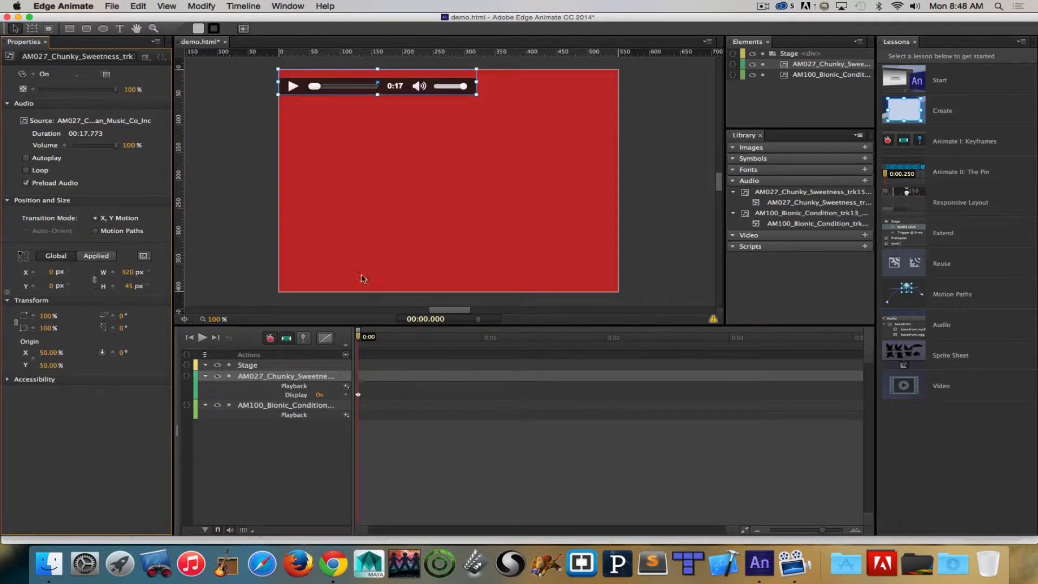
{"action": "left_click_drag", "start_coordinate": [349, 87], "coordinate": [388, 265]}
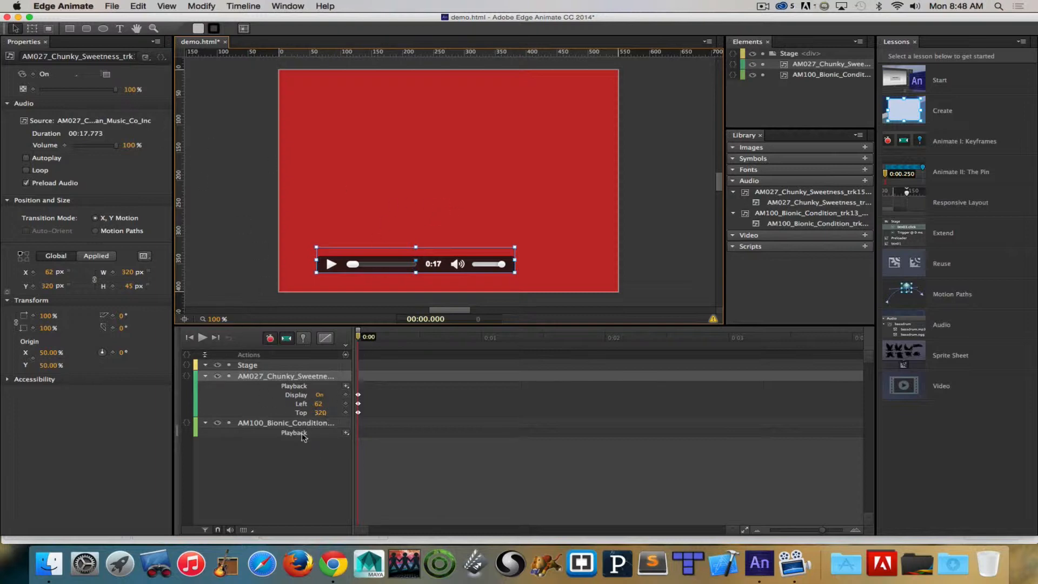
- Turn display on for the AM100 Bionic Condition audio and move its player to about X 192, Y 213 px
{"action": "left_click", "coordinate": [303, 425]}
{"action": "left_click", "coordinate": [45, 74]}
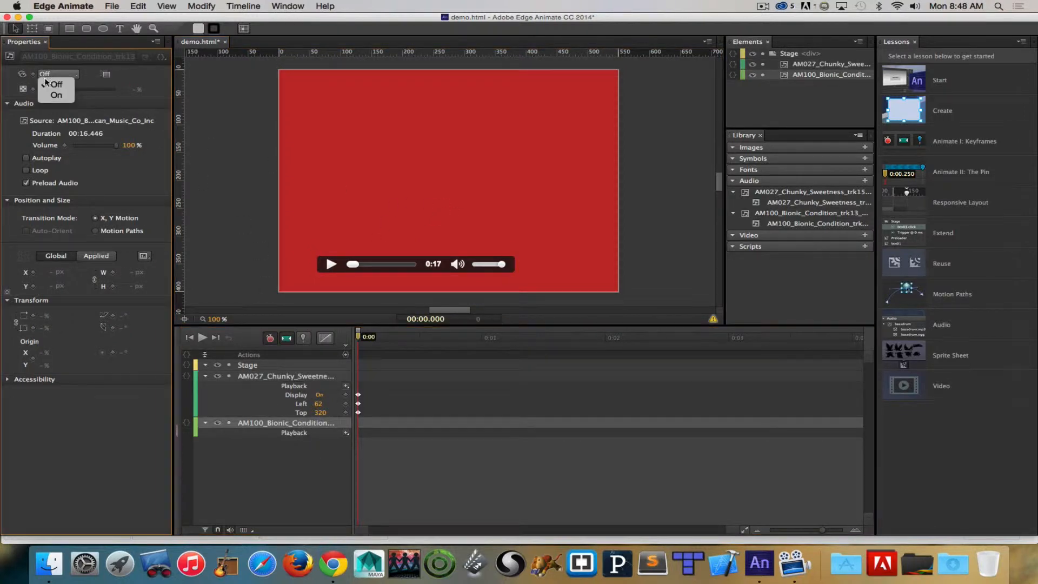
{"action": "left_click", "coordinate": [53, 82]}
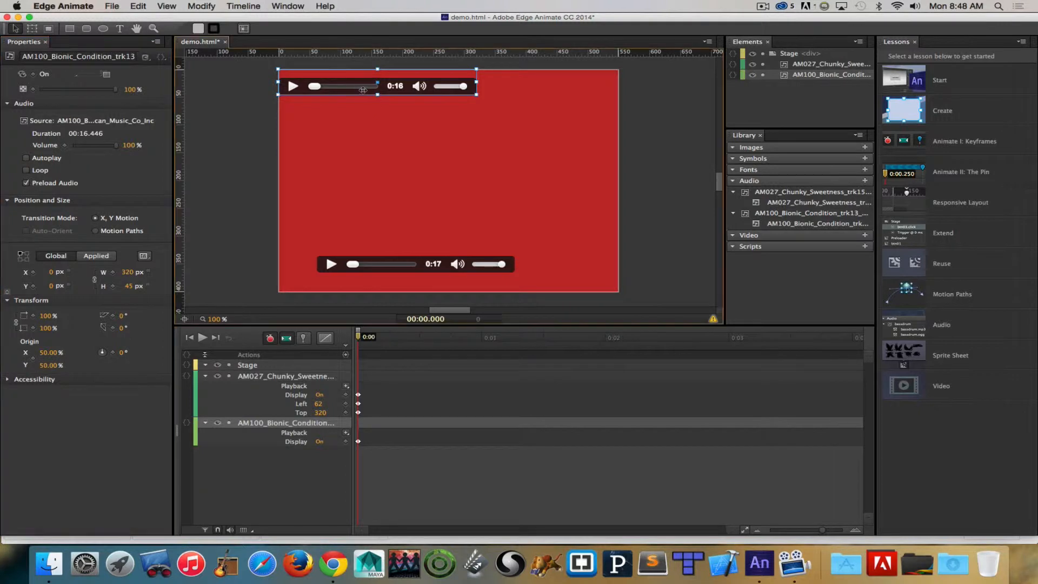
{"action": "left_click_drag", "start_coordinate": [361, 86], "coordinate": [480, 205]}
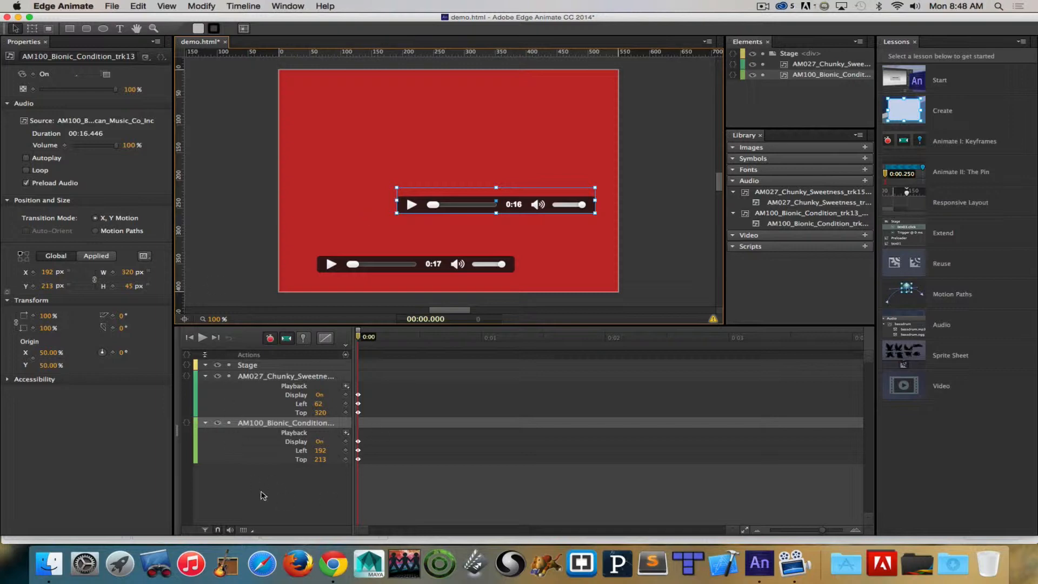
- Preview the composition in the browser, play and pause both audio players, and return to Edge Animate
{"action": "key", "text": "super+Return"}
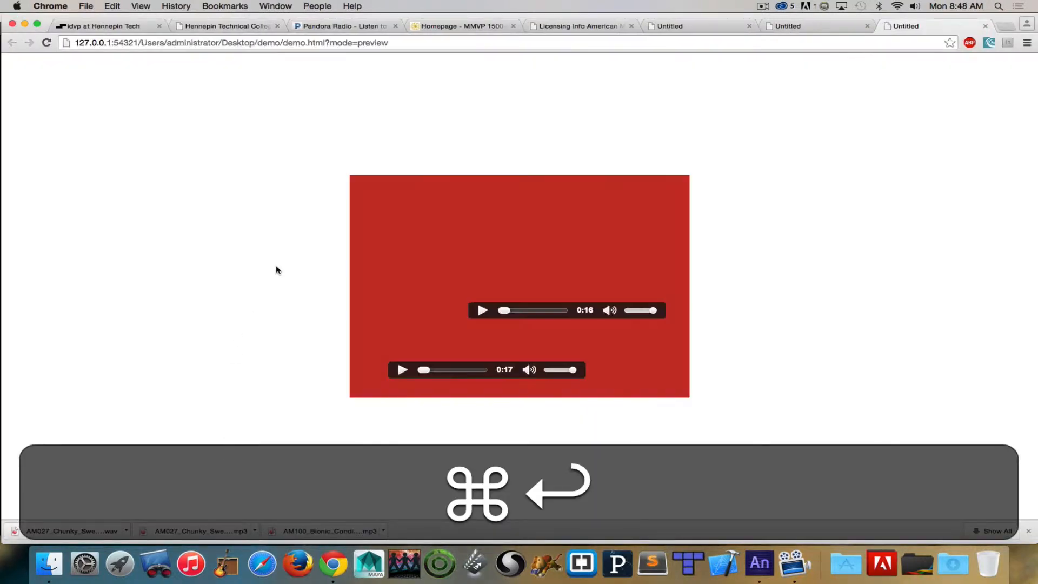
{"action": "left_click", "coordinate": [483, 310]}
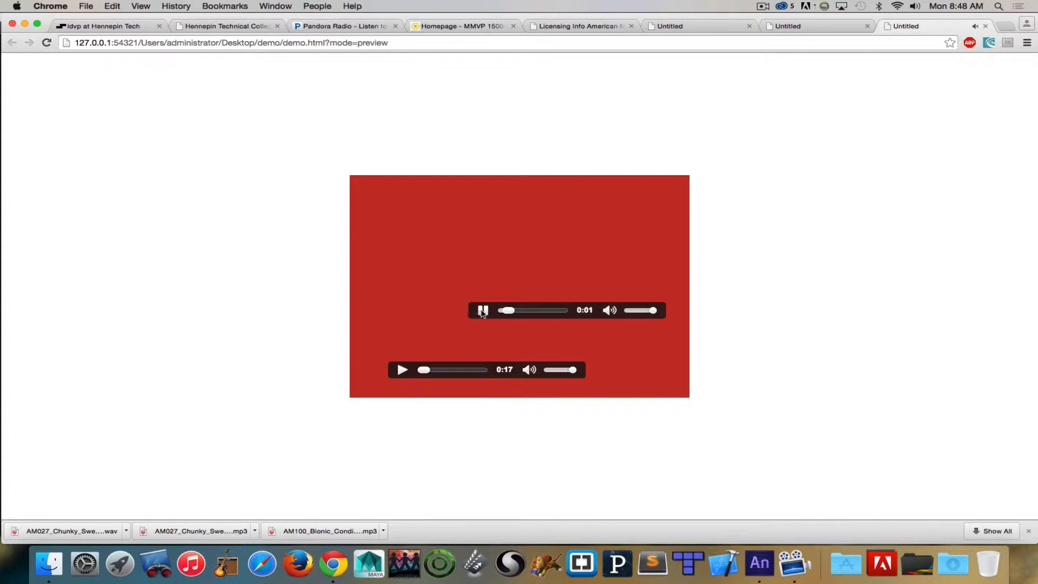
{"action": "left_click", "coordinate": [482, 310]}
{"action": "left_click", "coordinate": [403, 370]}
{"action": "left_click", "coordinate": [403, 370]}
{"action": "key", "text": "super+Tab"}
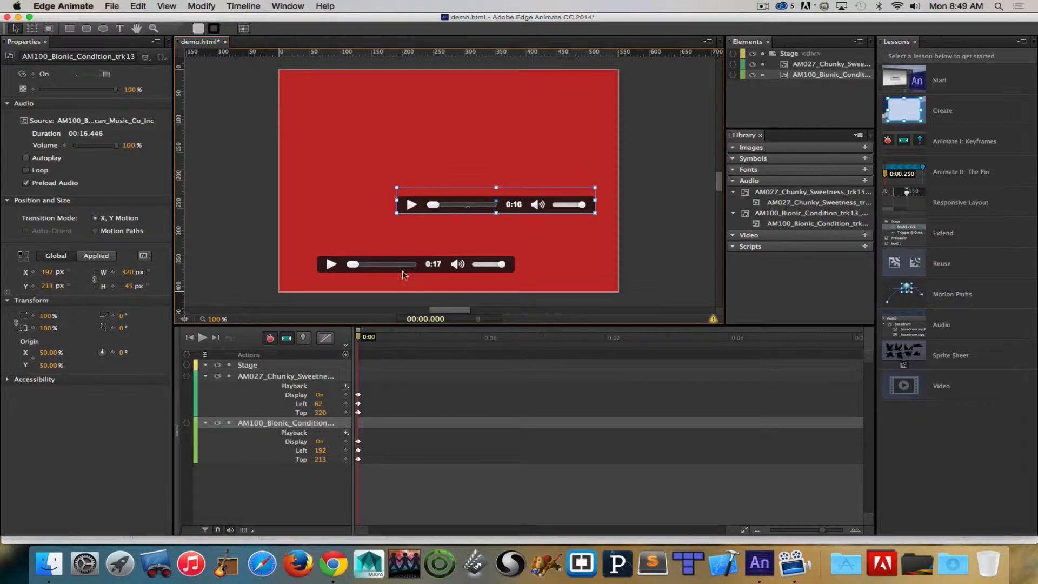
- Delete both audio players from the stage
{"action": "key", "text": "BackSpace"}
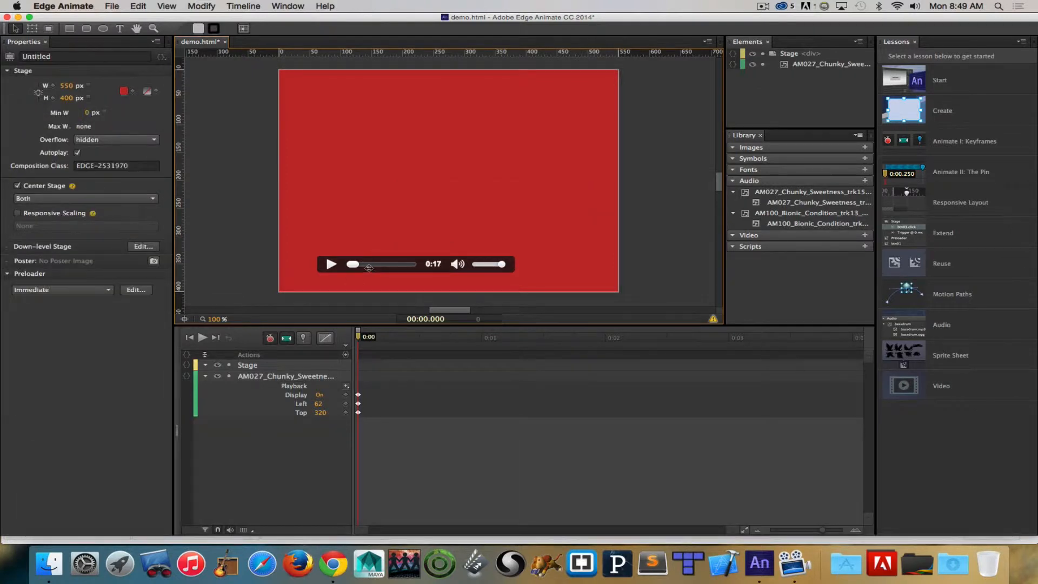
{"action": "left_click", "coordinate": [366, 267]}
{"action": "key", "text": "BackSpace"}
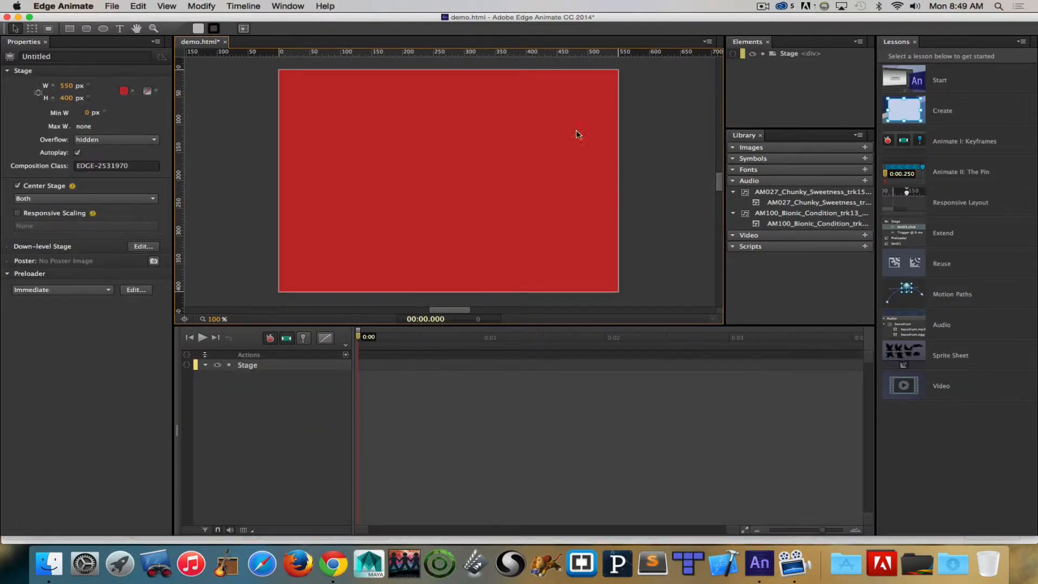
- Place the AM027 Chunky Sweetness audio from the library on the stage and check the composition in the browser
{"action": "left_click", "coordinate": [774, 194]}
{"action": "left_click_drag", "start_coordinate": [773, 194], "coordinate": [338, 118]}
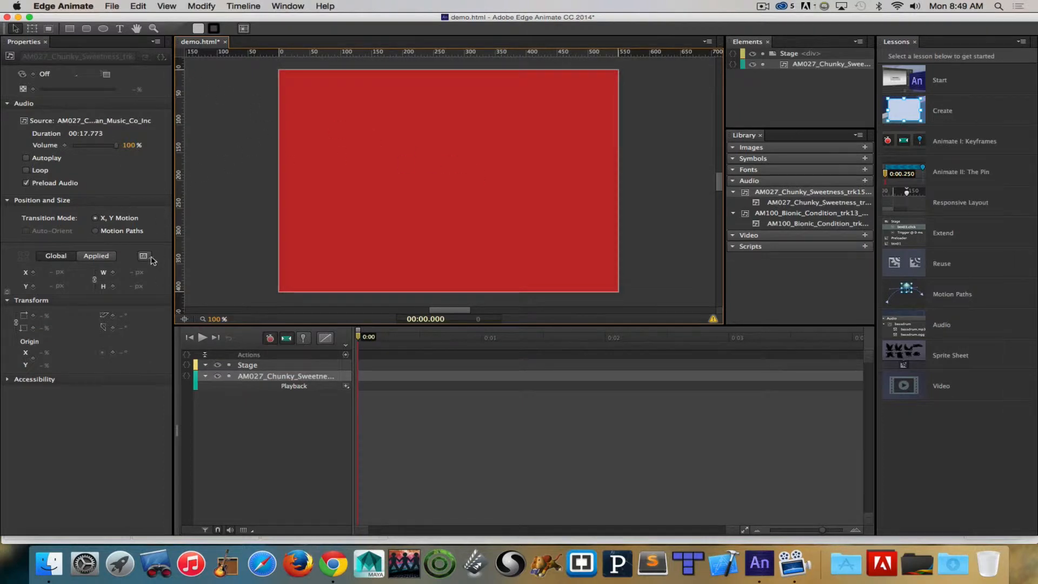
{"action": "key", "text": "super+Return"}
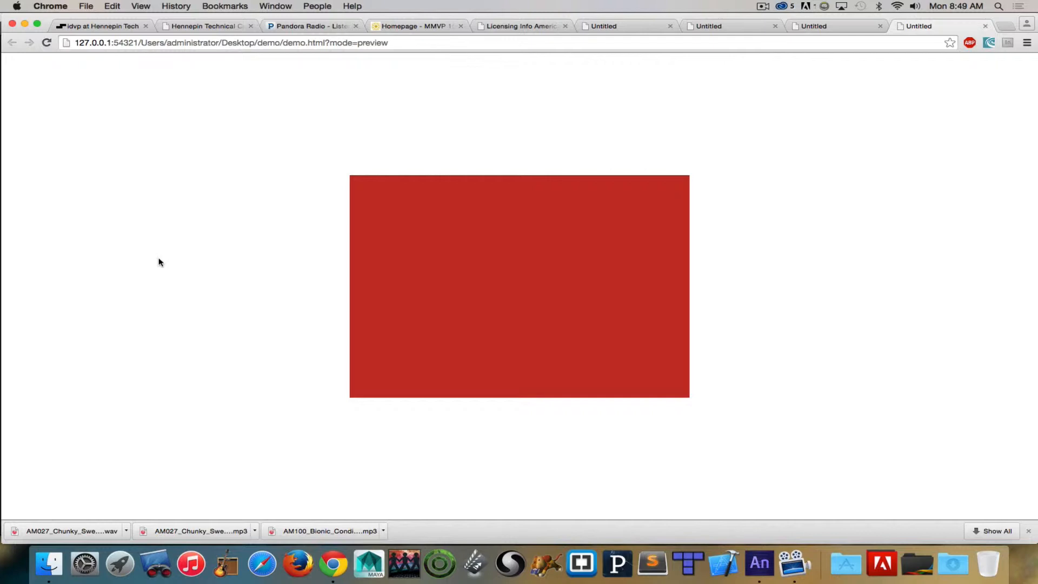
{"action": "key", "text": "super+Tab"}
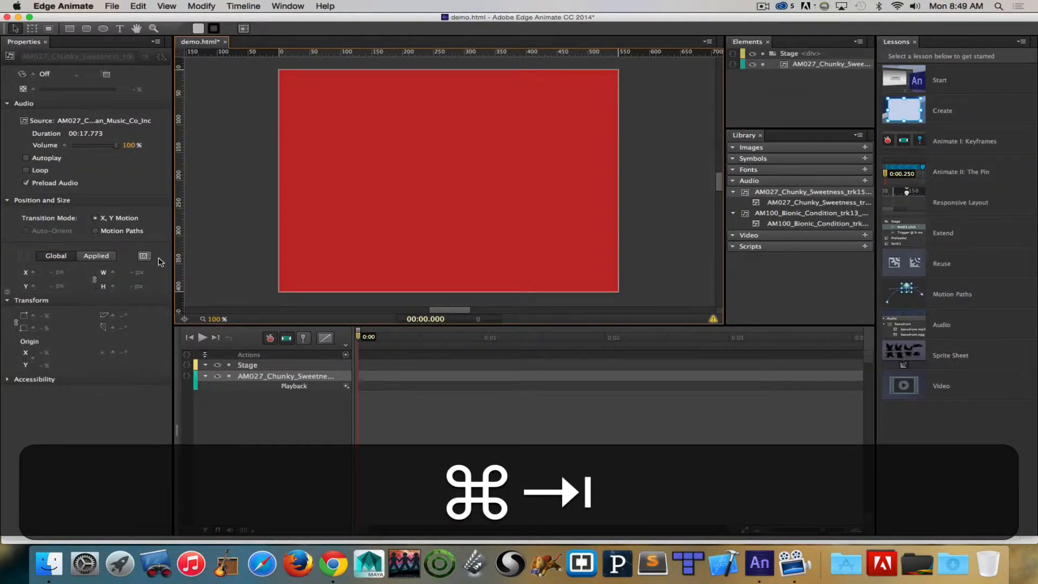
- Try Autoplay on the AM027 Chunky Sweetness audio by playing the timeline, and switch Autoplay back off
{"action": "left_click", "coordinate": [56, 157]}
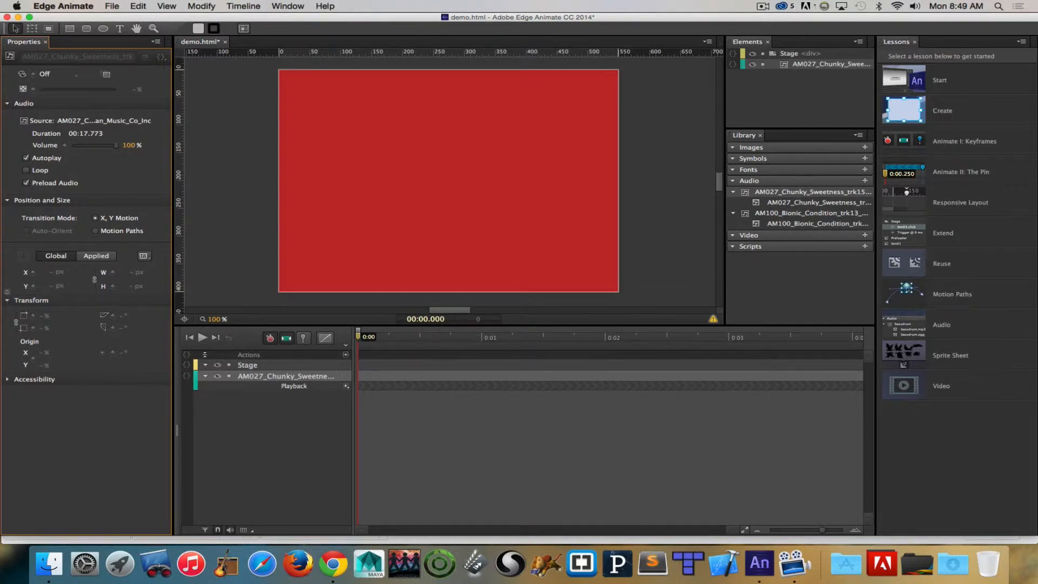
{"action": "key", "text": "space"}
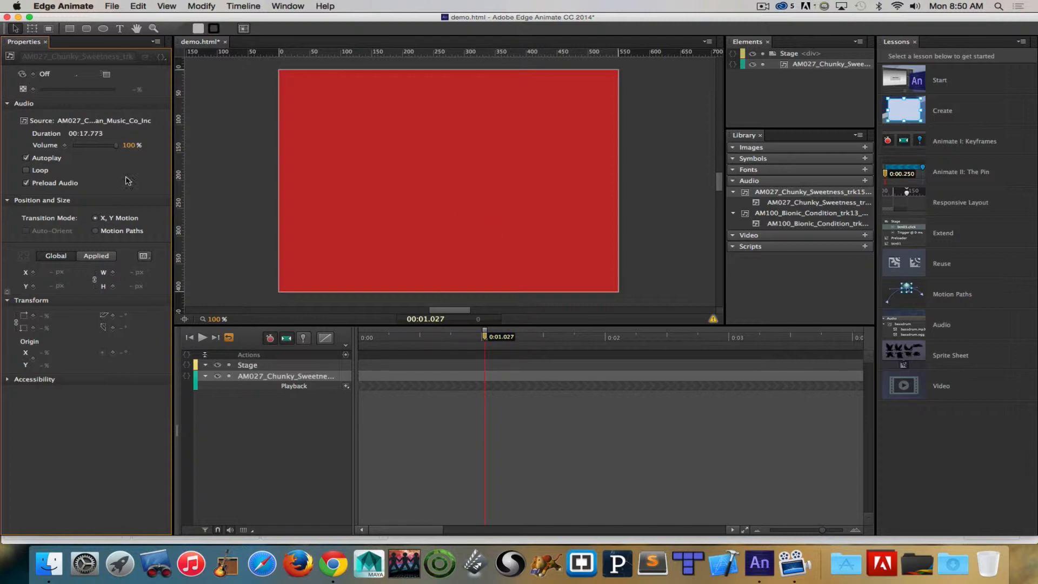
{"action": "left_click", "coordinate": [36, 160]}
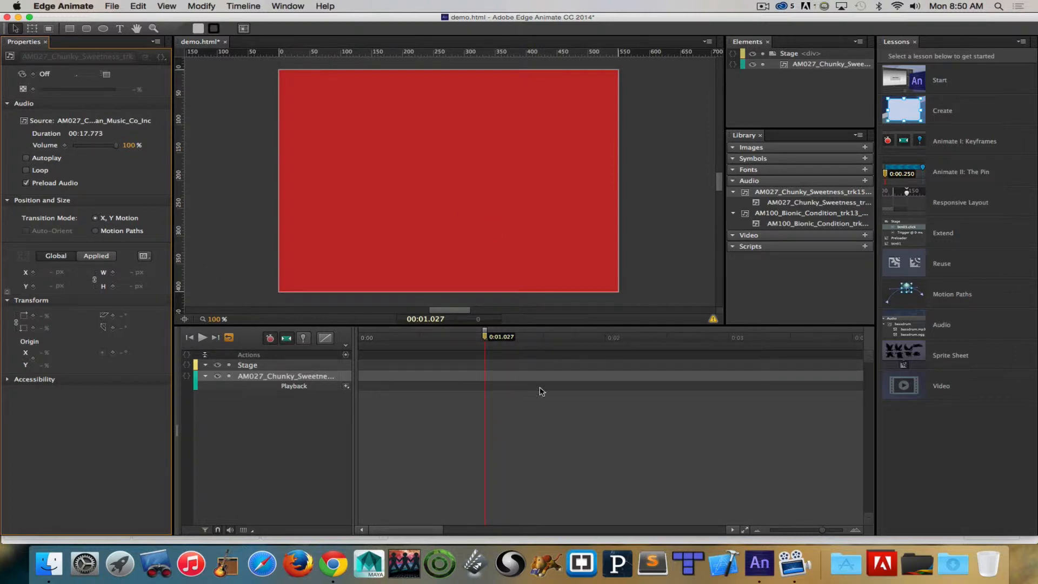
- Add a Play playback trigger for the AM027 Chunky Sweetness audio at 0:01 on the timeline
{"action": "left_click_drag", "start_coordinate": [485, 340], "coordinate": [388, 321]}
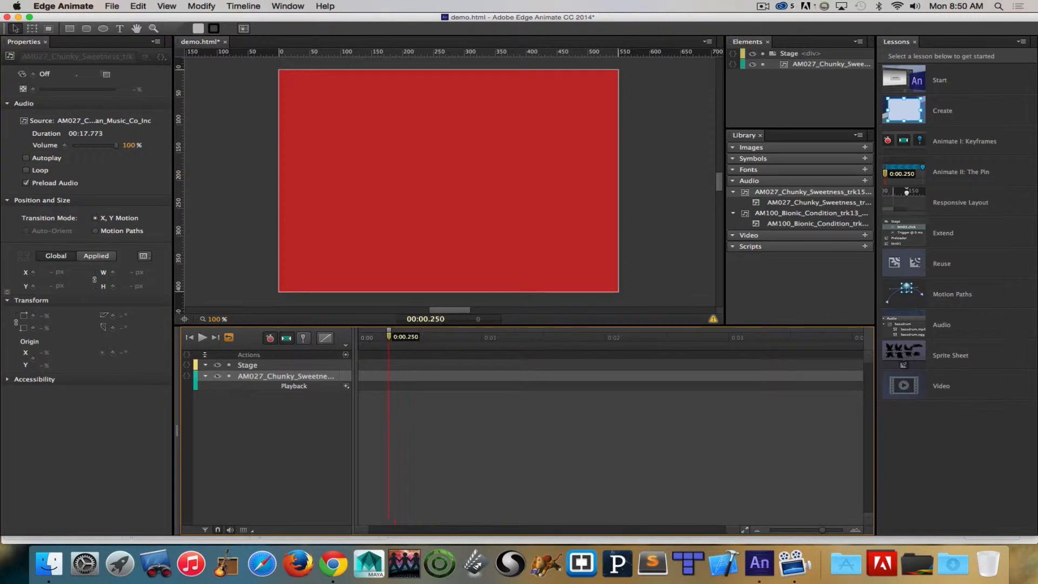
{"action": "key", "text": "space"}
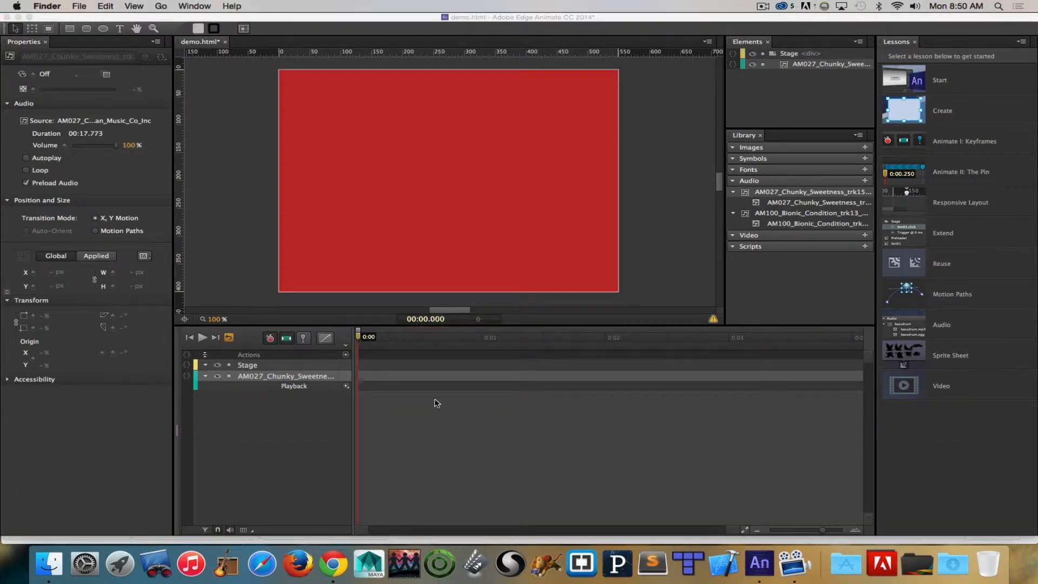
{"action": "left_click", "coordinate": [358, 339]}
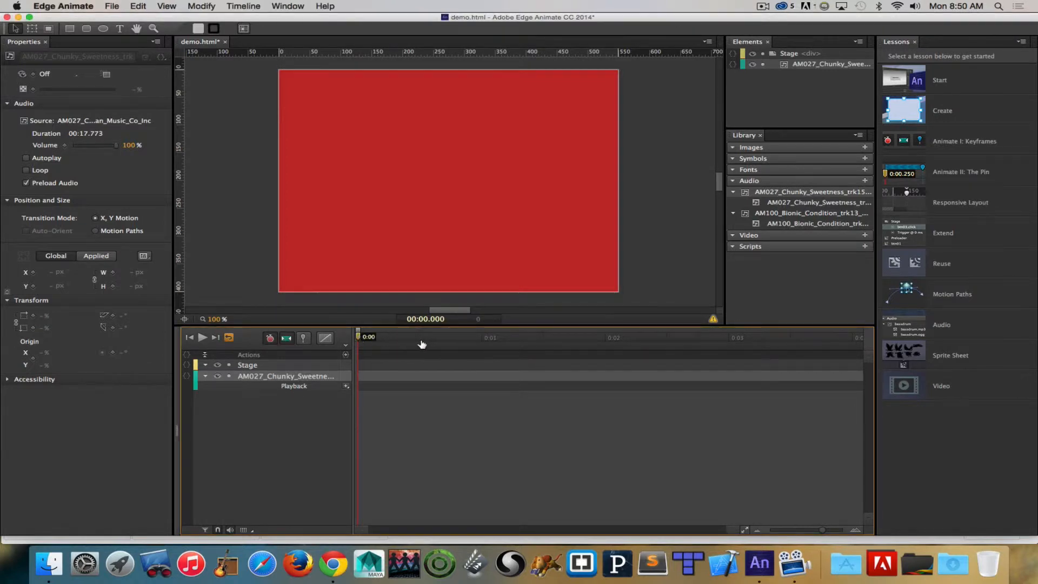
{"action": "left_click_drag", "start_coordinate": [361, 338], "coordinate": [481, 340]}
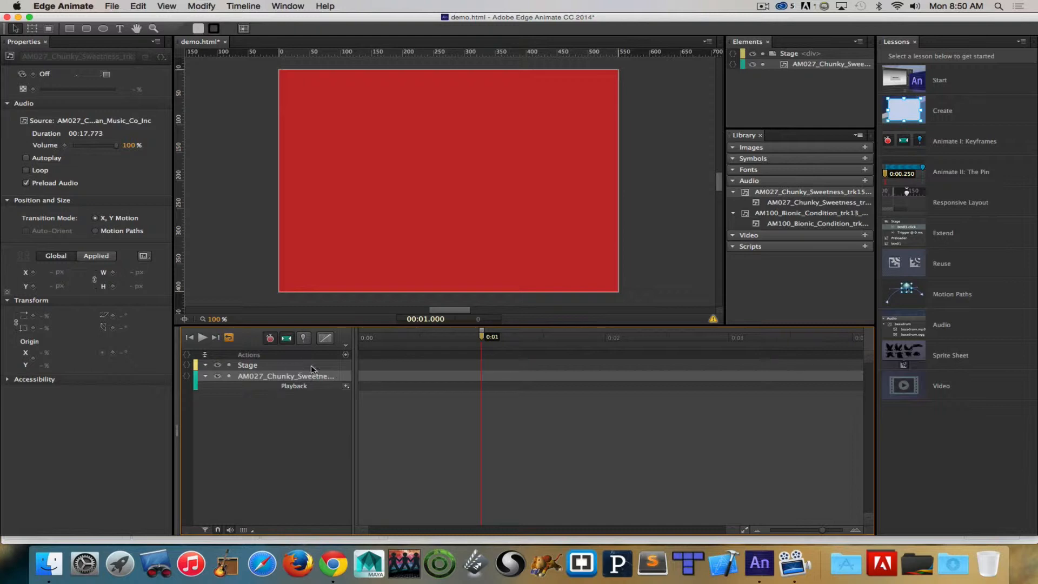
{"action": "left_click", "coordinate": [347, 387]}
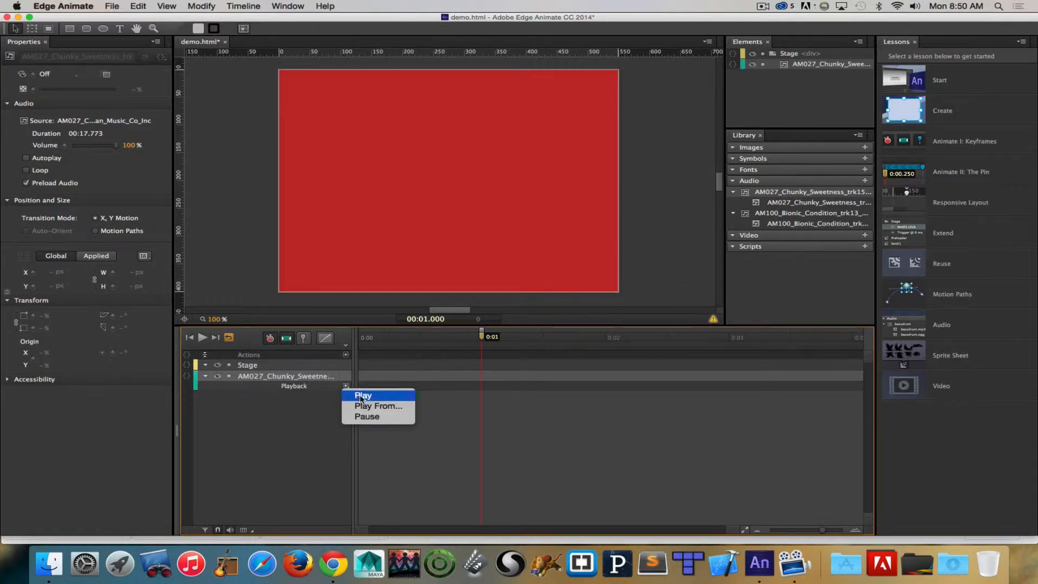
{"action": "left_click", "coordinate": [363, 395]}
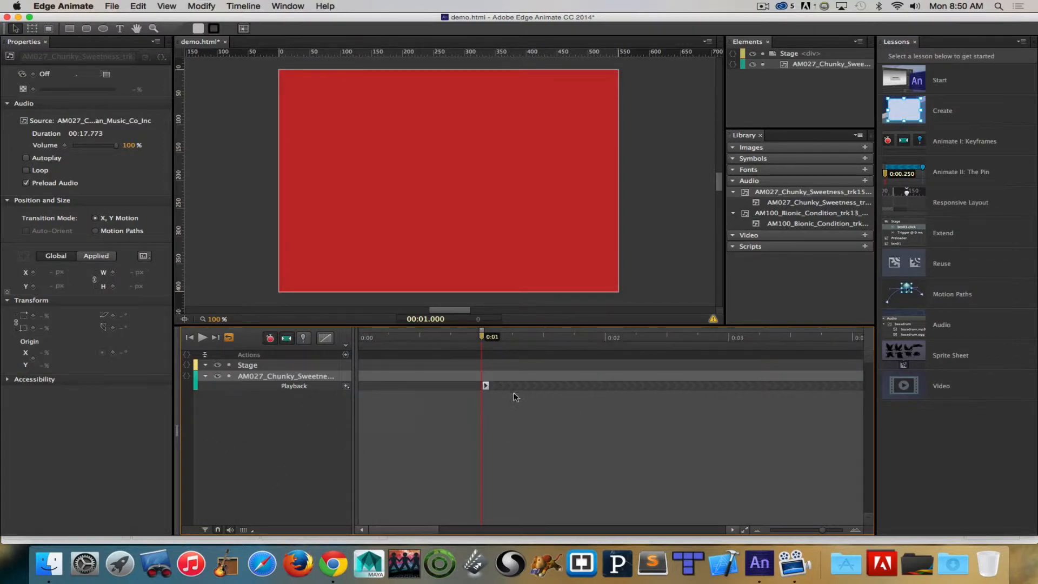
- Play the timeline from the start to past 0:01 to test the audio's Play trigger
{"action": "left_click_drag", "start_coordinate": [476, 337], "coordinate": [361, 337]}
{"action": "key", "text": "space"}
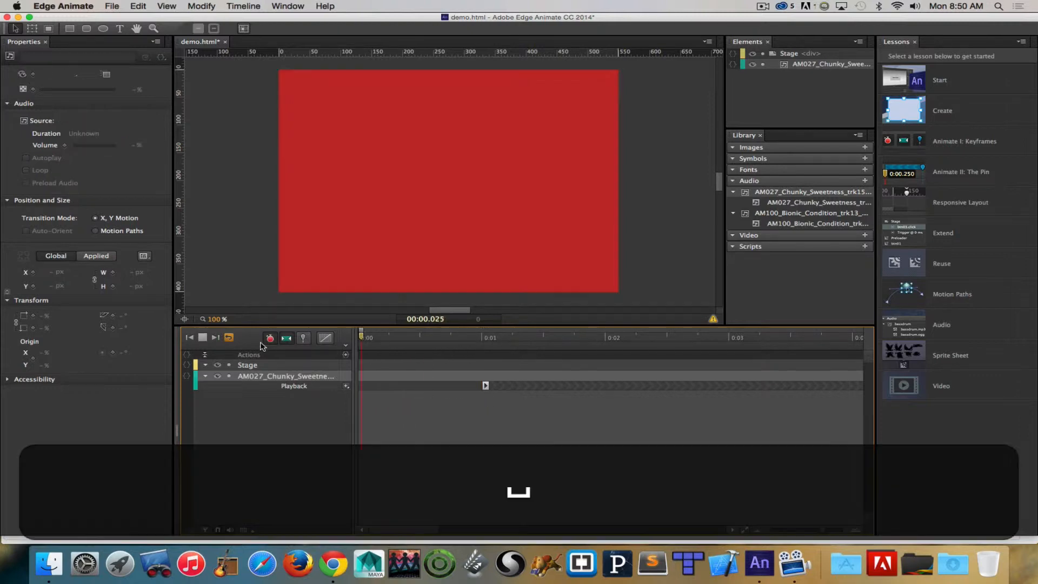
{"action": "key", "text": "space"}
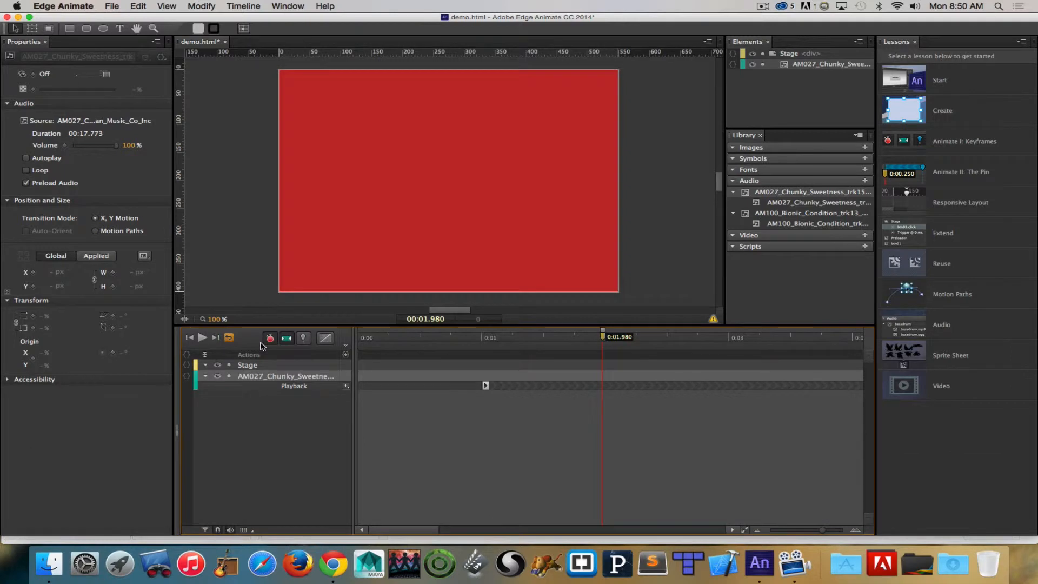
- Add a Pause playback trigger for the AM027 Chunky Sweetness audio at 0:02 on the timeline
{"action": "left_click_drag", "start_coordinate": [602, 336], "coordinate": [605, 338]}
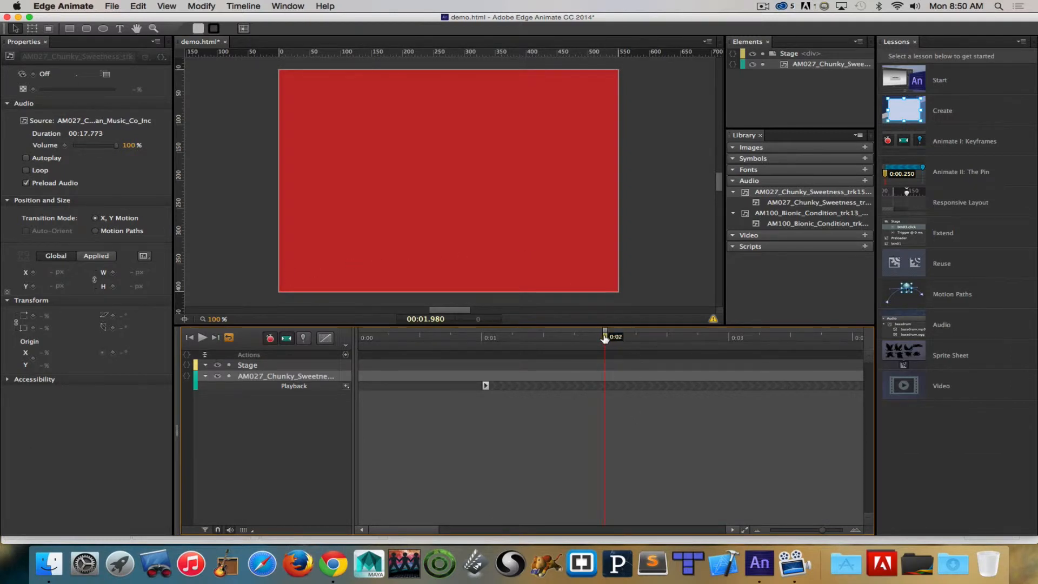
{"action": "left_click", "coordinate": [346, 386]}
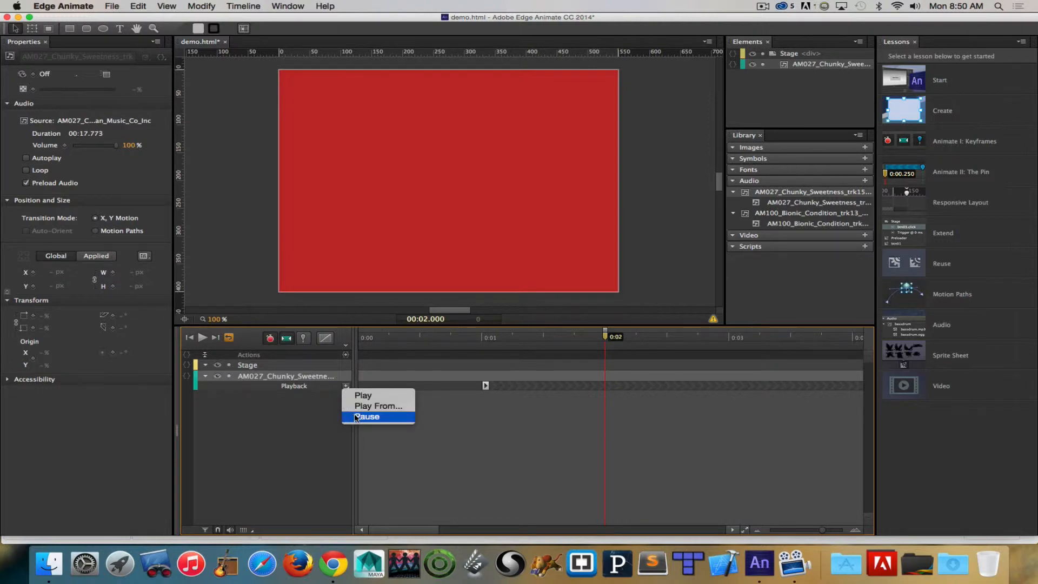
{"action": "left_click", "coordinate": [357, 418]}
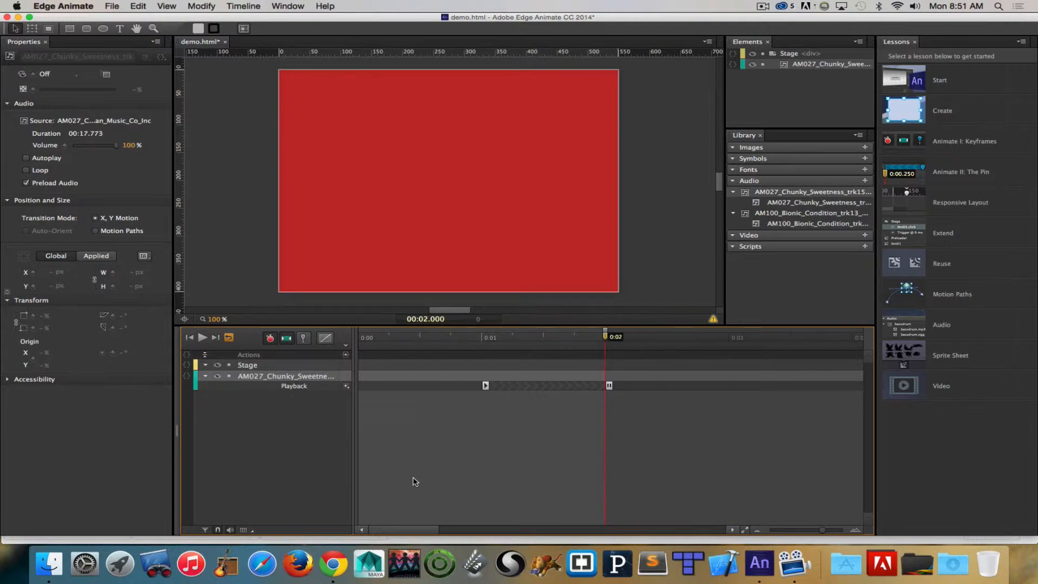
- Play the timeline from the start to past 0:02 to test the AM027 Chunky Sweetness audio's Play and Pause triggers
{"action": "left_click", "coordinate": [462, 350]}
{"action": "left_click", "coordinate": [464, 351]}
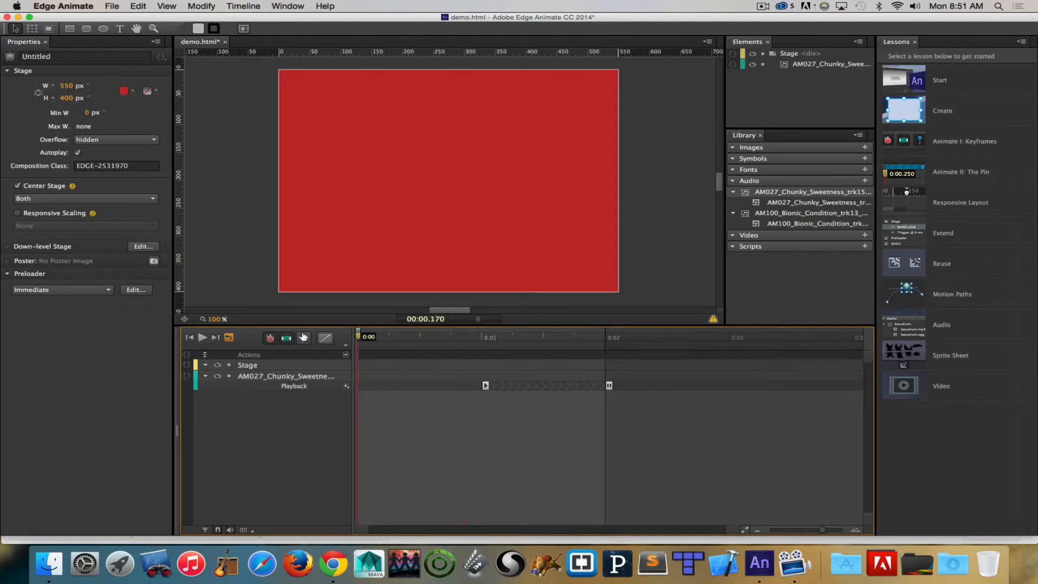
{"action": "key", "text": "space"}
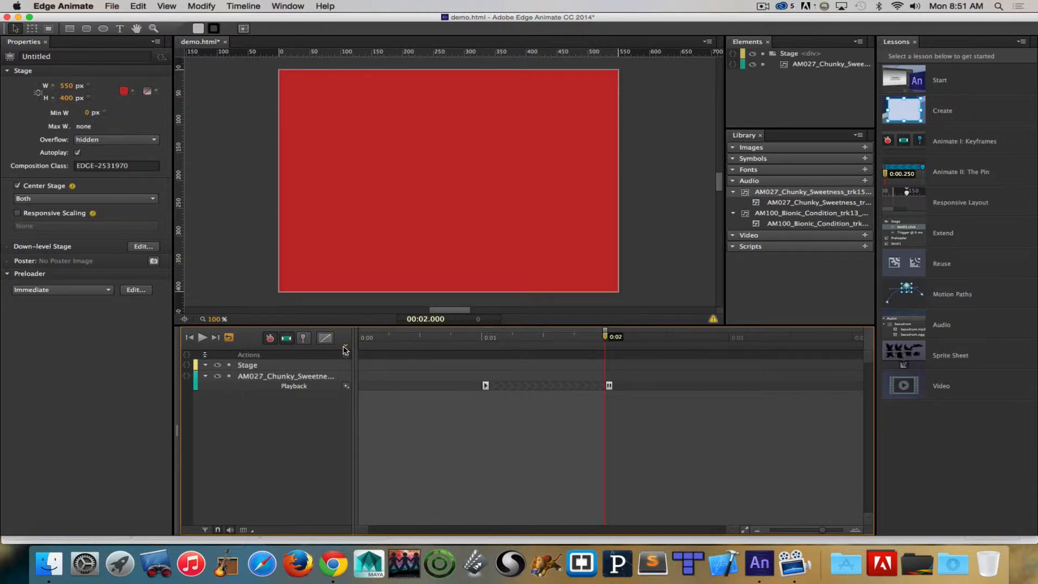
{"action": "key", "text": "super+period"}
- Add the AM100 Bionic Condition audio from the library to the stage and give it a Play trigger at 0:00.500, leaving Autoplay off
{"action": "left_click_drag", "start_coordinate": [785, 216], "coordinate": [389, 178]}
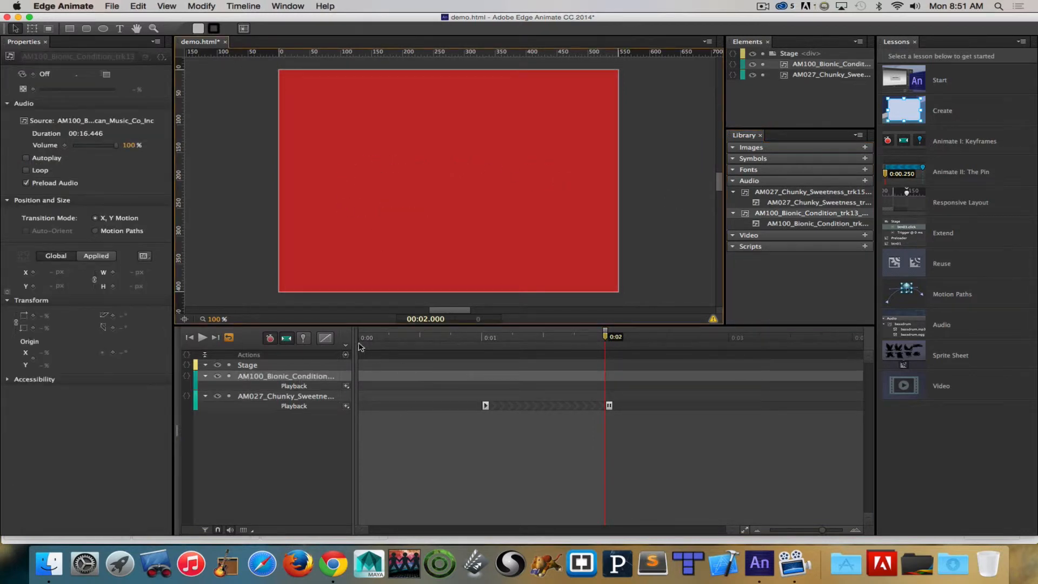
{"action": "left_click_drag", "start_coordinate": [605, 337], "coordinate": [421, 332]}
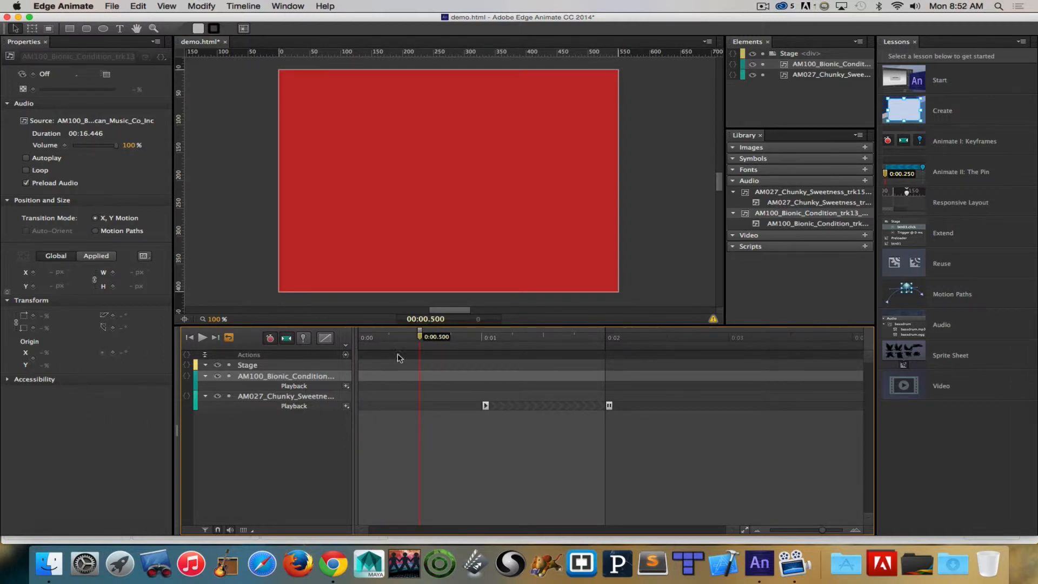
{"action": "left_click", "coordinate": [34, 160]}
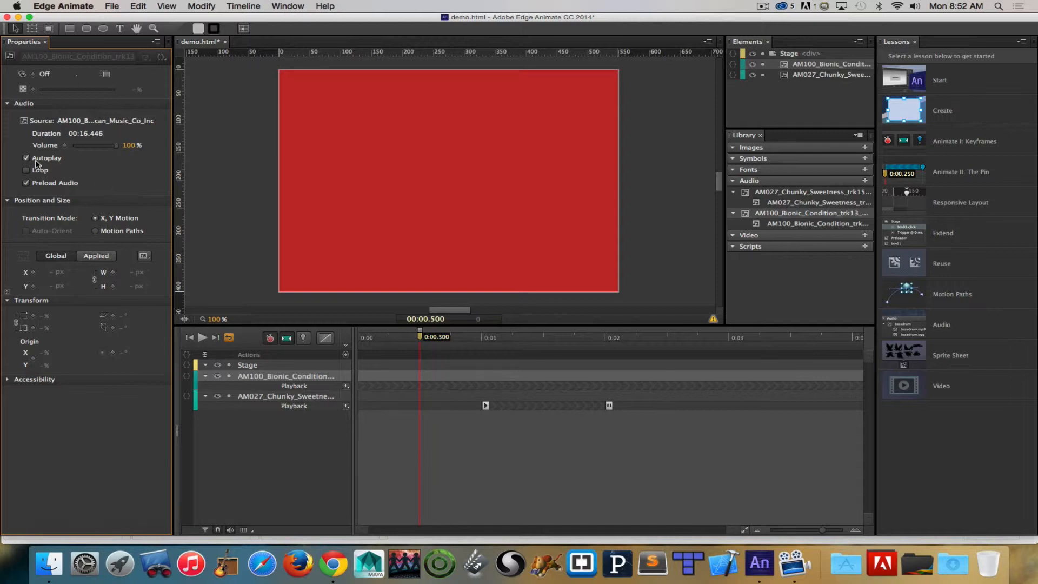
{"action": "left_click", "coordinate": [28, 159]}
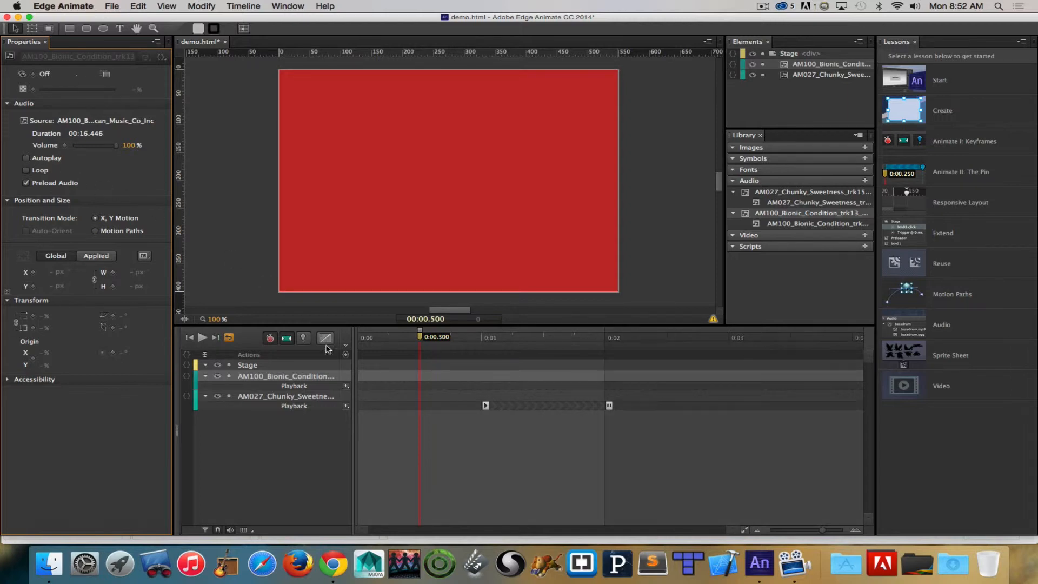
{"action": "left_click", "coordinate": [346, 387]}
{"action": "left_click", "coordinate": [361, 395]}
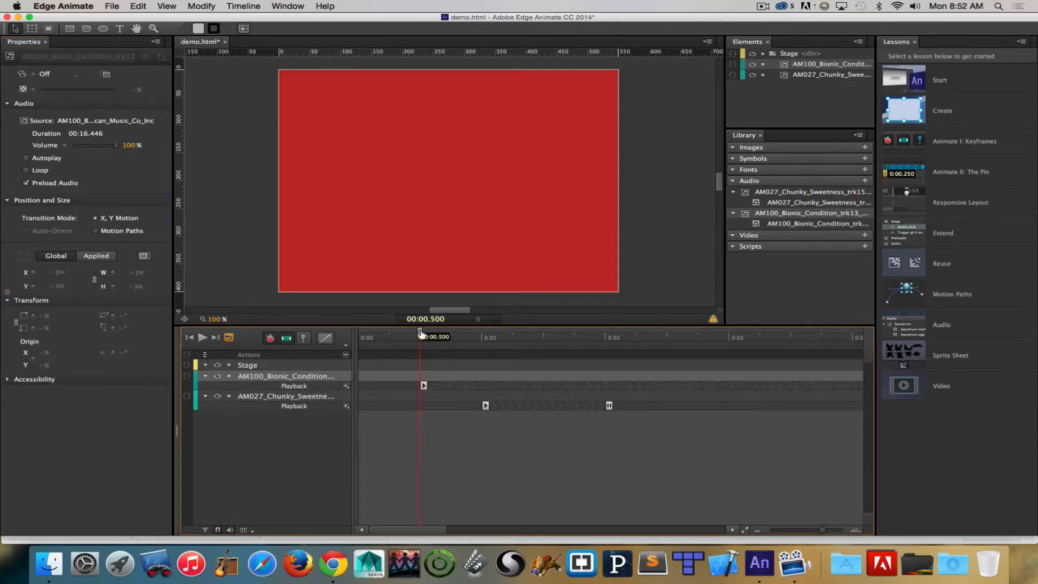
- Play the timeline from 0:00 to test both audio tracks' playback triggers together
{"action": "left_click_drag", "start_coordinate": [420, 332], "coordinate": [344, 333]}
{"action": "key", "text": "space"}
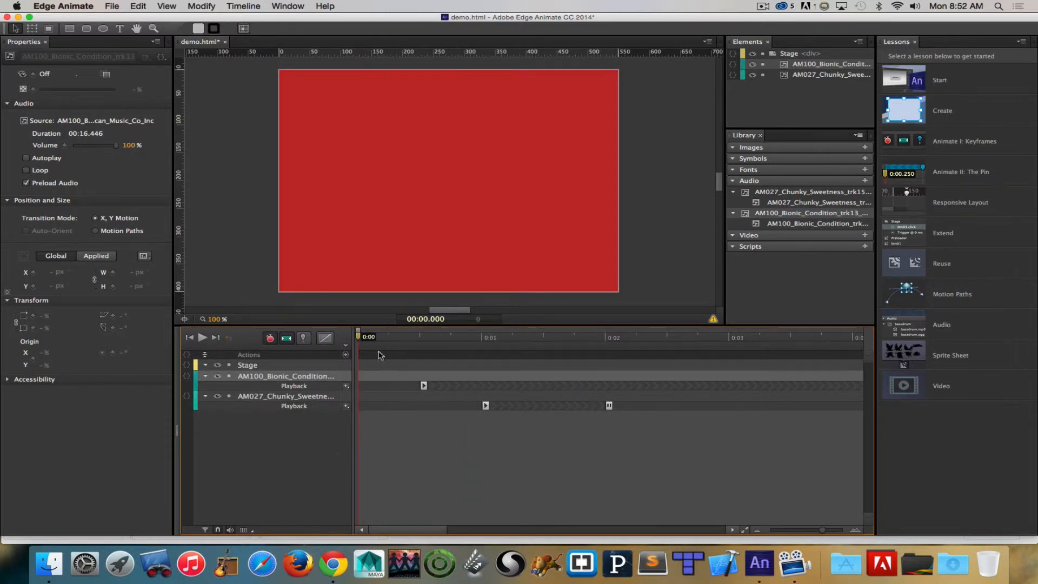
{"action": "left_click_drag", "start_coordinate": [358, 338], "coordinate": [420, 343]}
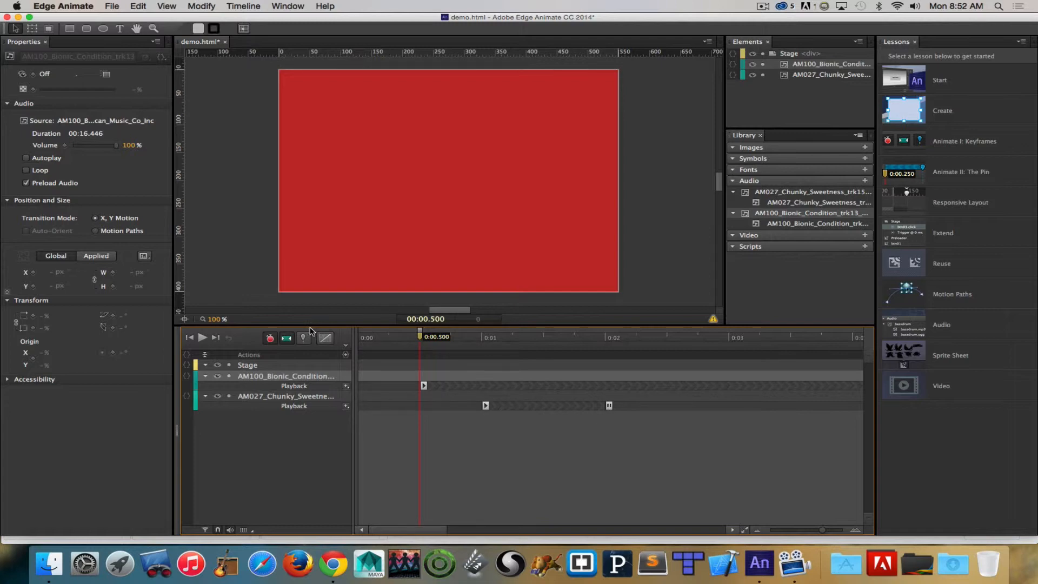
{"action": "left_click_drag", "start_coordinate": [419, 336], "coordinate": [360, 335]}
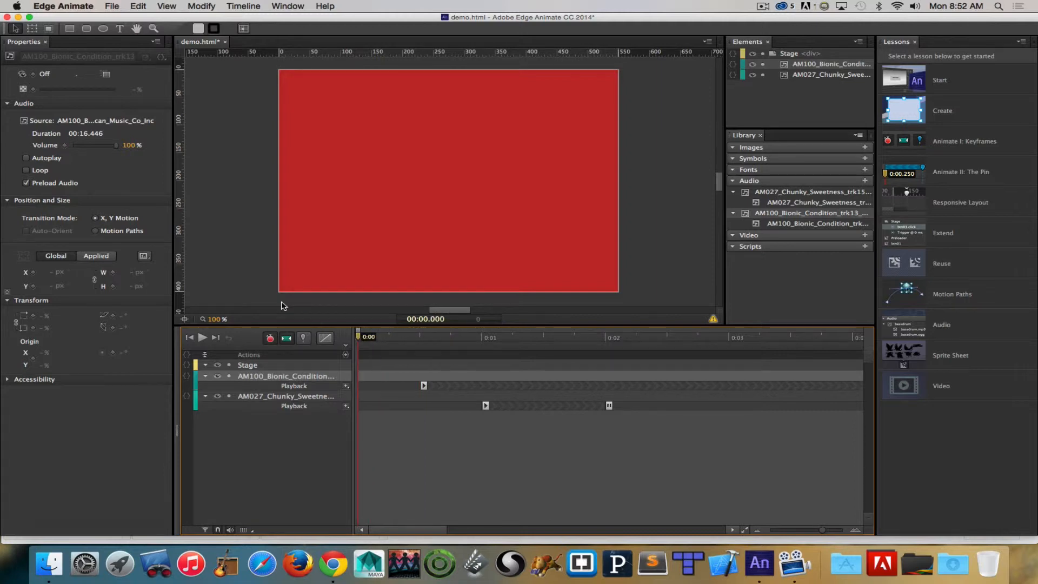
{"action": "key", "text": "space"}
{"action": "key", "text": "space"}
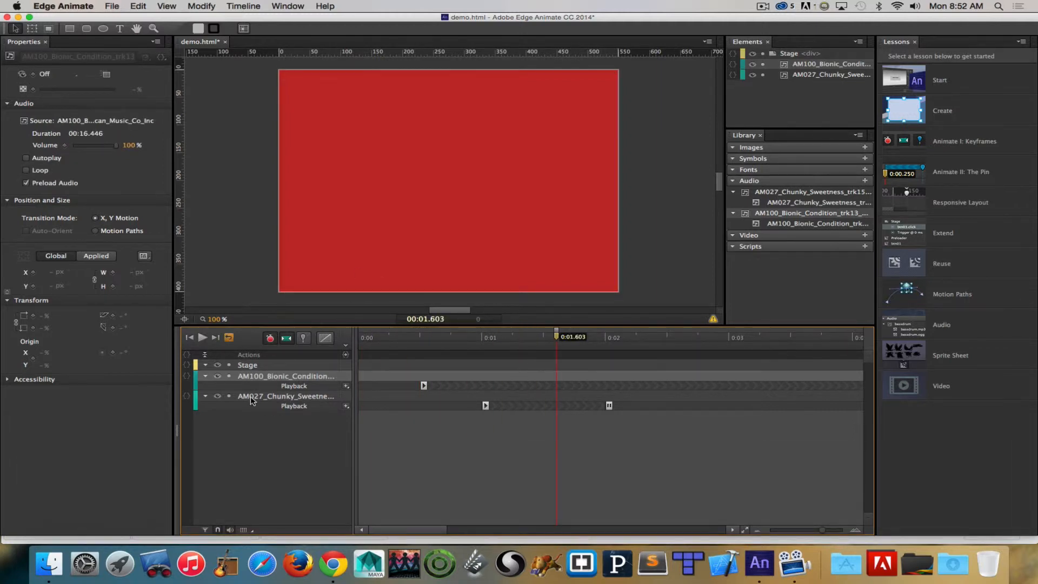
- Delete the AM027 Chunky Sweetness audio element from the composition
{"action": "left_click", "coordinate": [218, 396]}
{"action": "left_click", "coordinate": [217, 396]}
{"action": "left_click", "coordinate": [281, 396]}
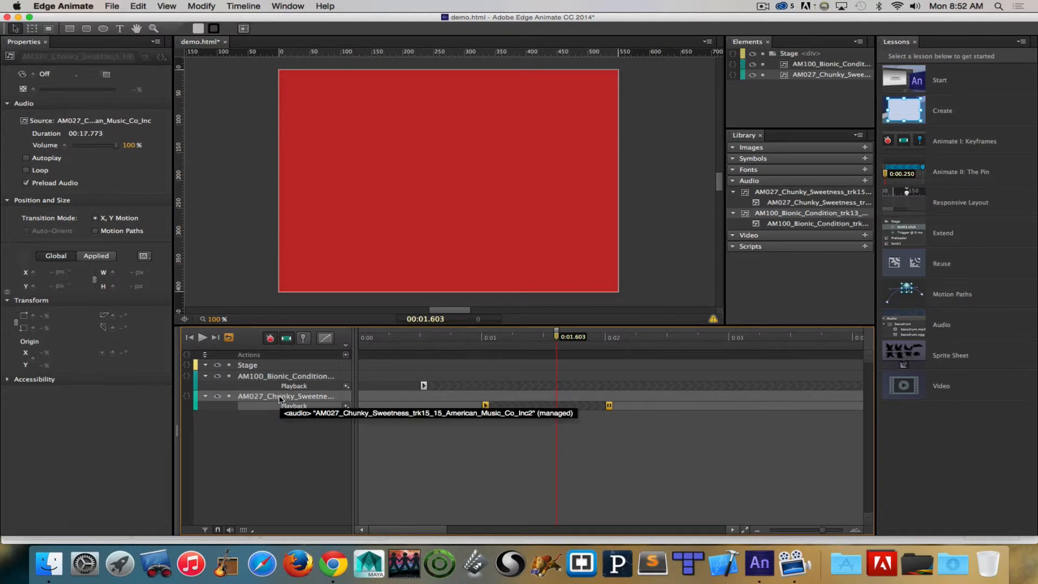
{"action": "key", "text": "BackSpace"}
- Test the AM100 Bionic Condition audio's Play trigger by playing from just before 0:00.500 and from exactly 0:00.500
{"action": "left_click", "coordinate": [412, 336]}
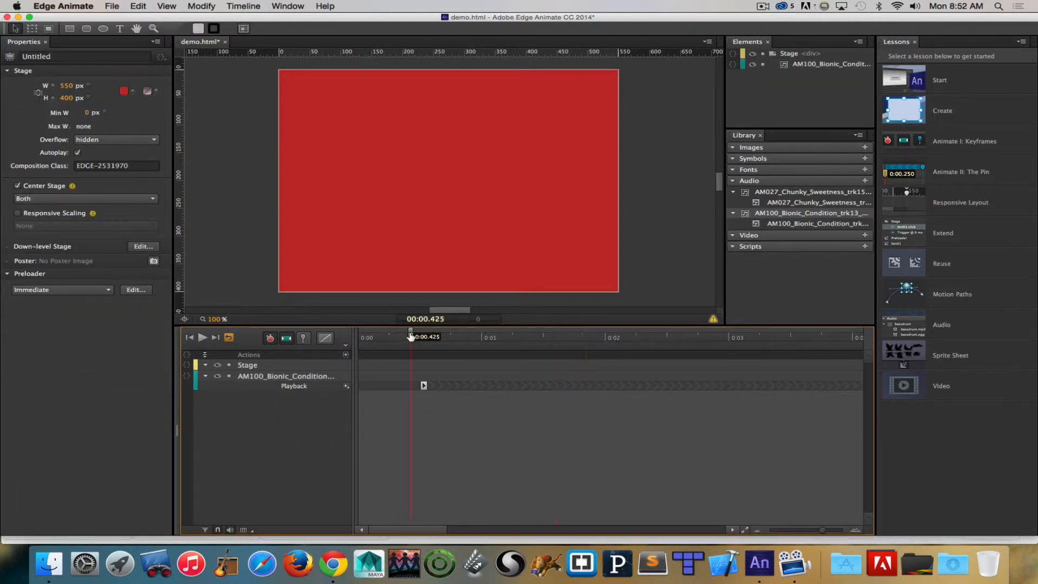
{"action": "key", "text": "space"}
{"action": "key", "text": "space"}
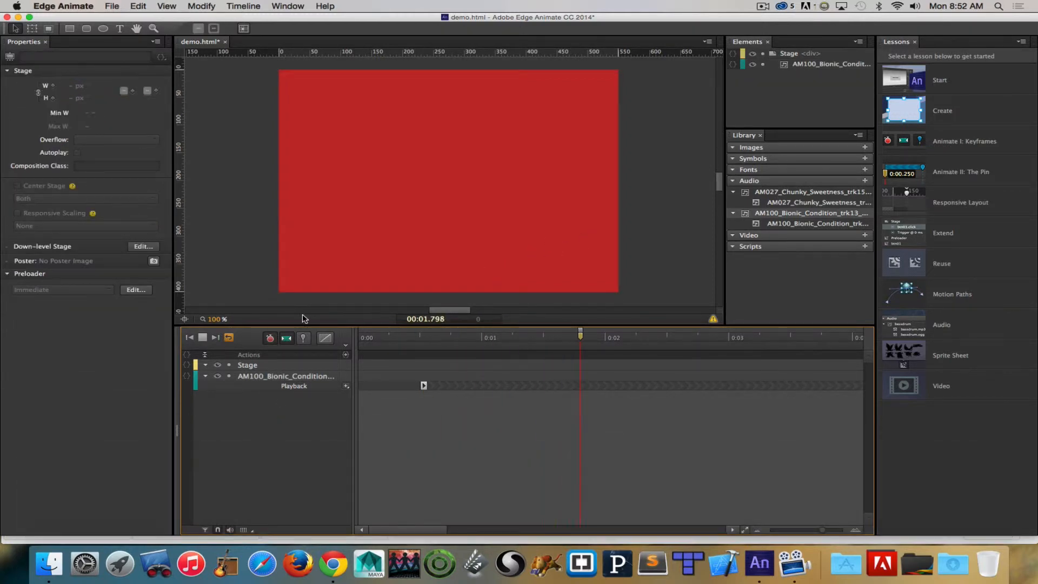
{"action": "left_click_drag", "start_coordinate": [585, 337], "coordinate": [420, 351]}
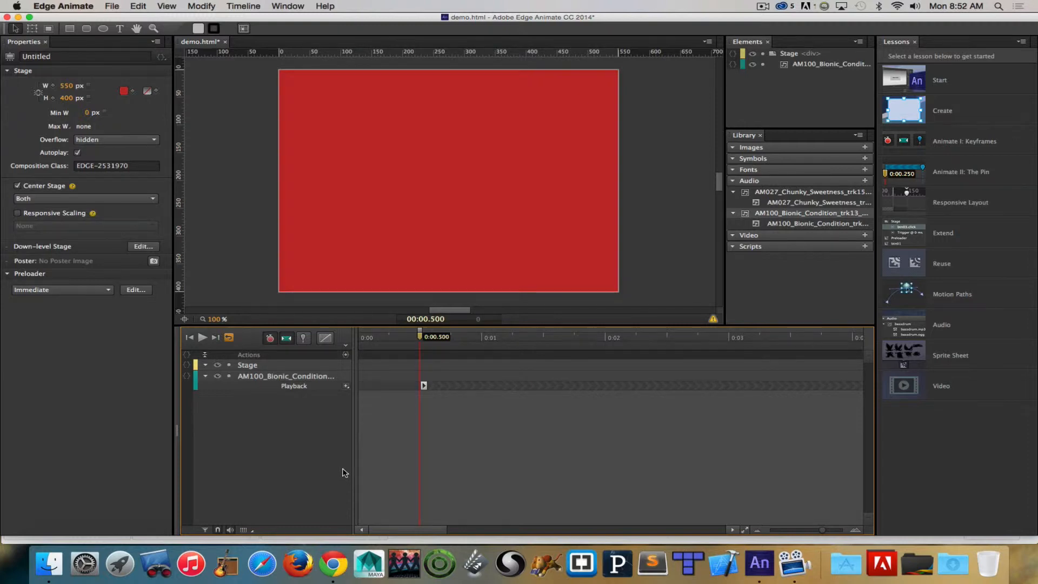
{"action": "key", "text": "space"}
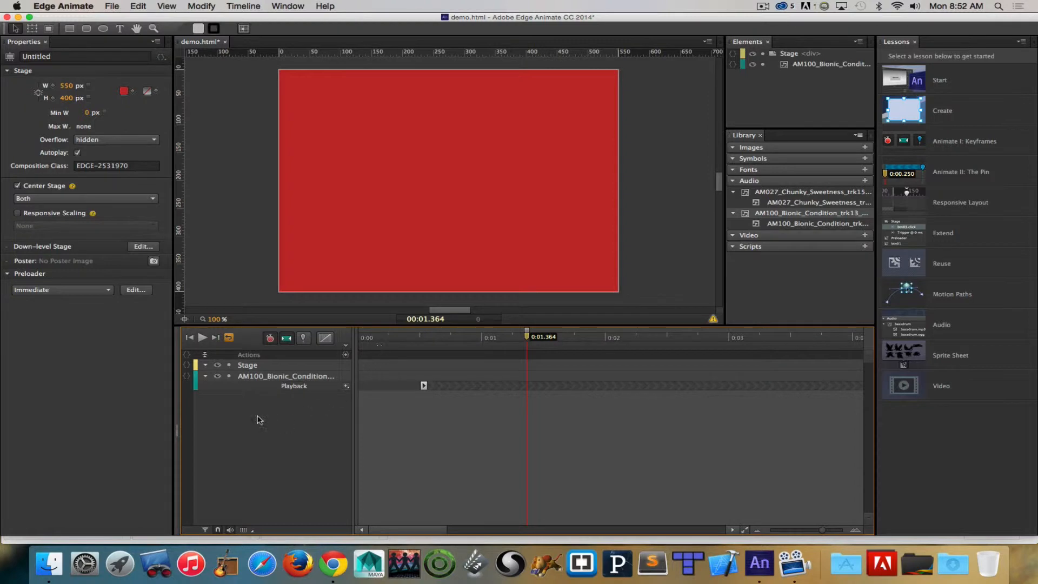
- Turn on the Pin at 0:00.500 and add a Volume keyframe there for the AM100 Bionic Condition audio
{"action": "mouse_move", "coordinate": [418, 339]}
{"action": "left_mouse_down"}
{"action": "mouse_move", "coordinate": [430, 338]}
{"action": "mouse_move", "coordinate": [420, 338]}
{"action": "left_mouse_up"}
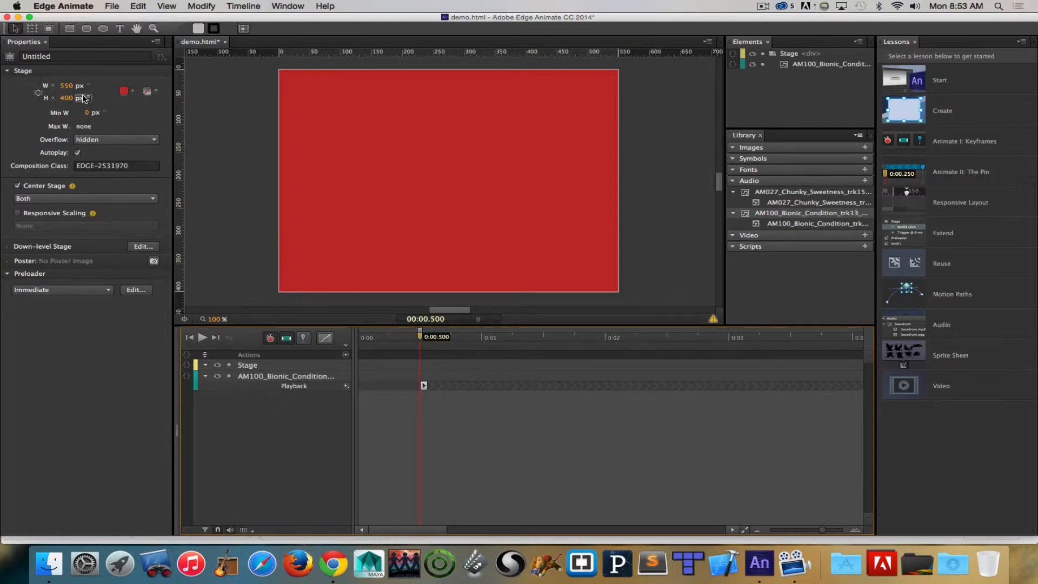
{"action": "left_click", "coordinate": [290, 378]}
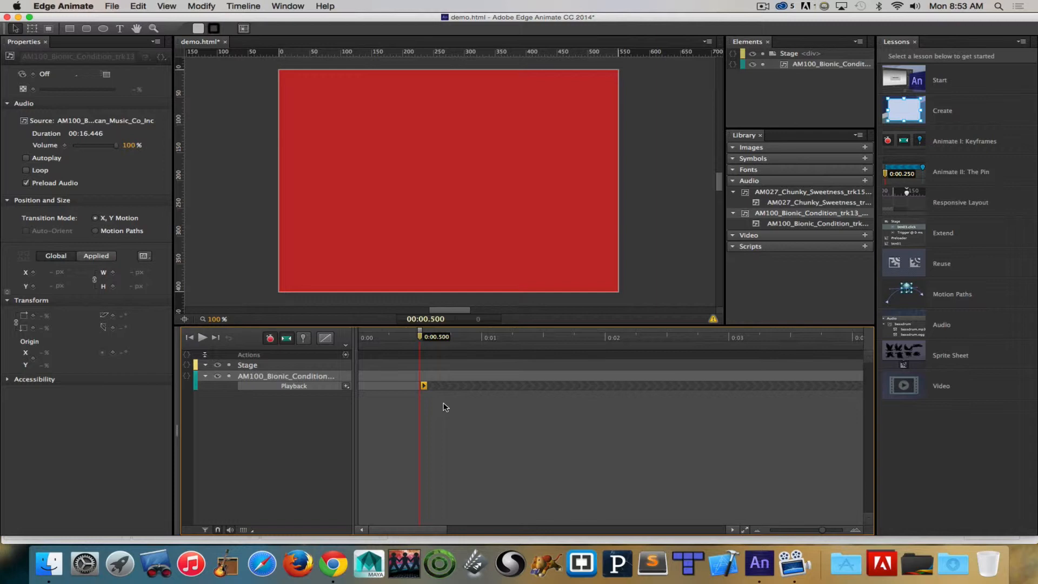
{"action": "left_click", "coordinate": [303, 338]}
{"action": "left_click", "coordinate": [64, 145]}
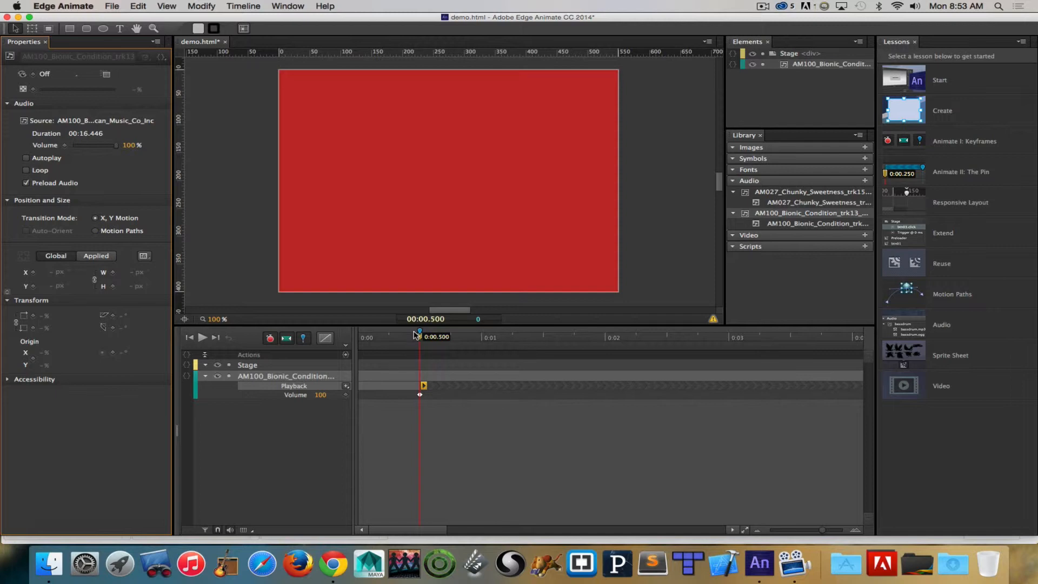
- Create a 0.5-second volume fade-in from 0% to 100% starting at 0:00.500 using the Pin, and play it back
{"action": "left_click_drag", "start_coordinate": [420, 332], "coordinate": [481, 333]}
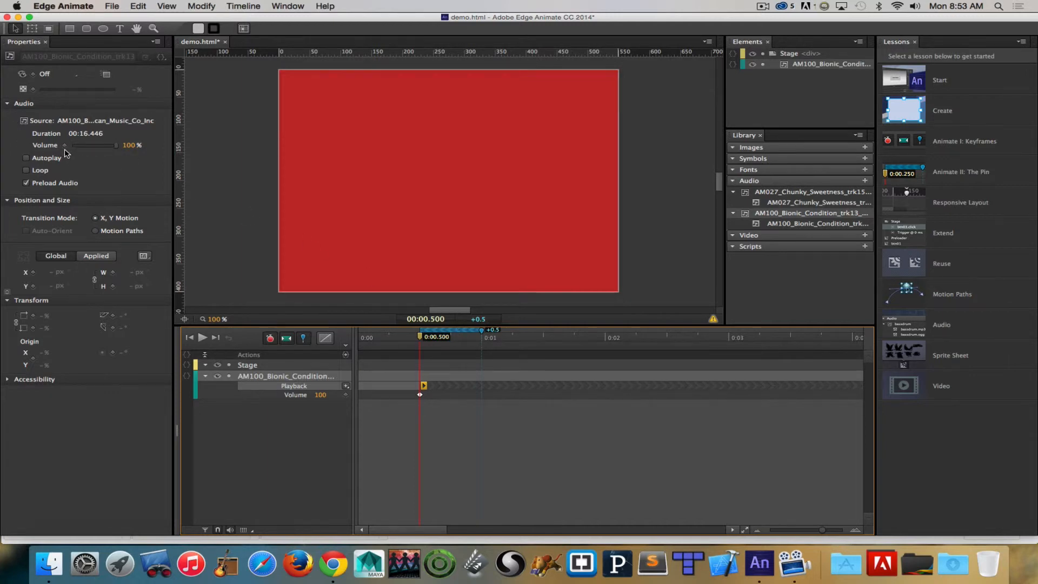
{"action": "left_click_drag", "start_coordinate": [115, 145], "coordinate": [14, 143]}
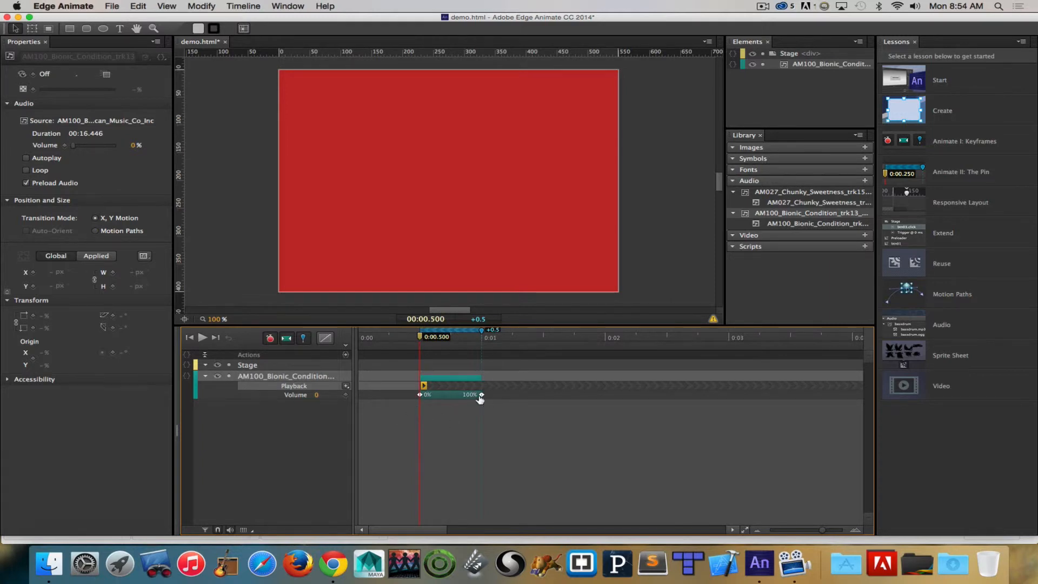
{"action": "left_click_drag", "start_coordinate": [420, 336], "coordinate": [364, 324]}
{"action": "key", "text": "space"}
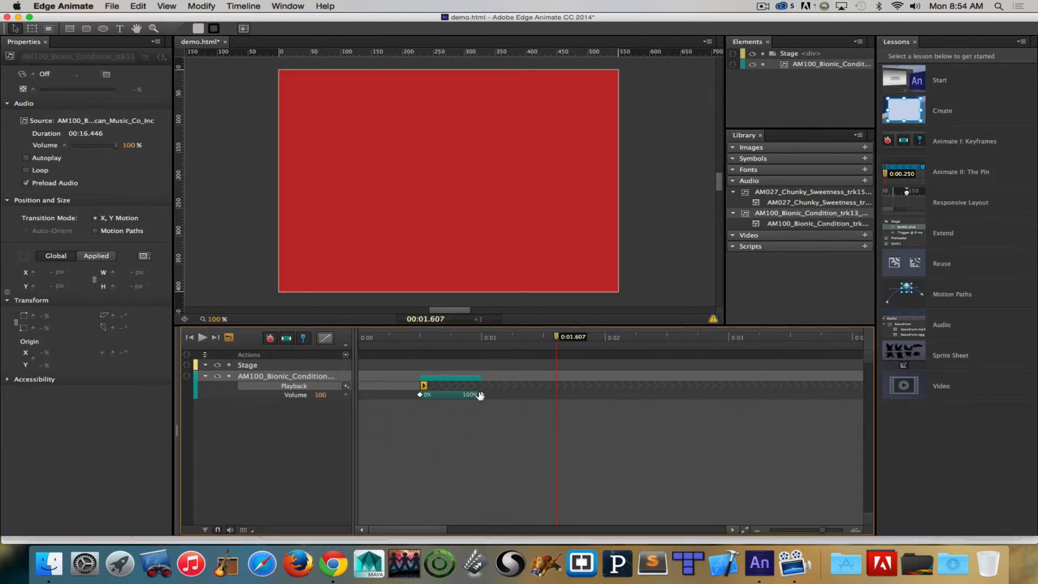
- Extend the volume fade-in to end at about 0:01.75 and play the timeline to hear it
{"action": "left_click_drag", "start_coordinate": [481, 395], "coordinate": [574, 395]}
{"action": "left_click_drag", "start_coordinate": [503, 336], "coordinate": [389, 334]}
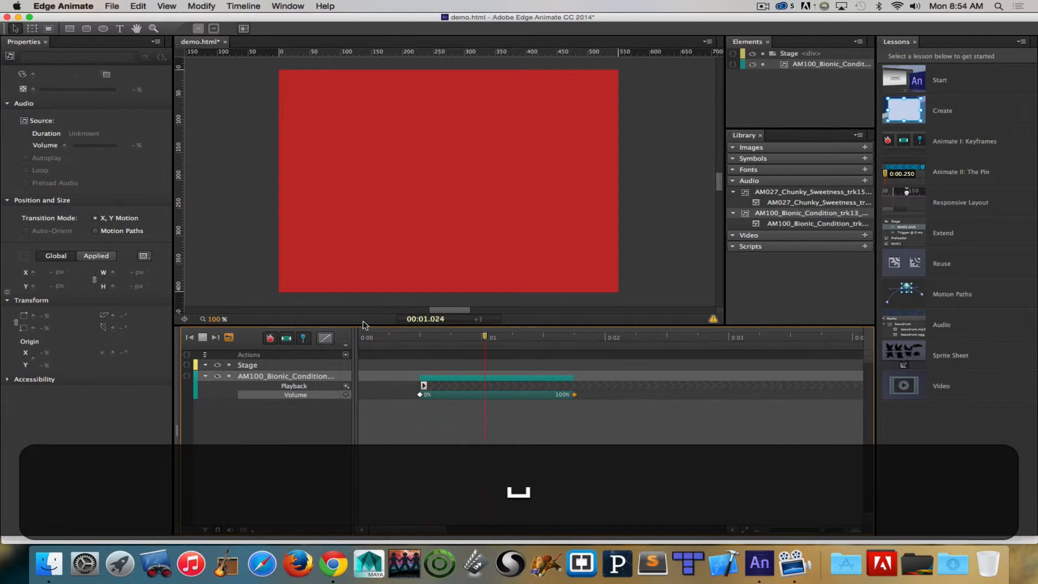
{"action": "key", "text": "space"}
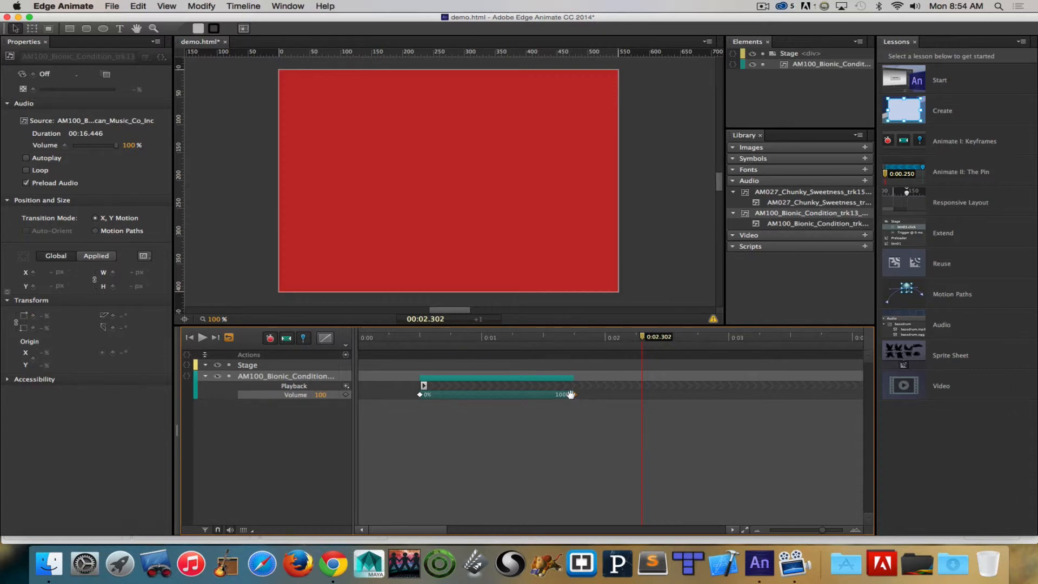
- Extend the volume fade-in to end at 0:02 and play the timeline from before the fade
{"action": "left_click_drag", "start_coordinate": [574, 396], "coordinate": [604, 394]}
{"action": "left_click_drag", "start_coordinate": [424, 338], "coordinate": [390, 338]}
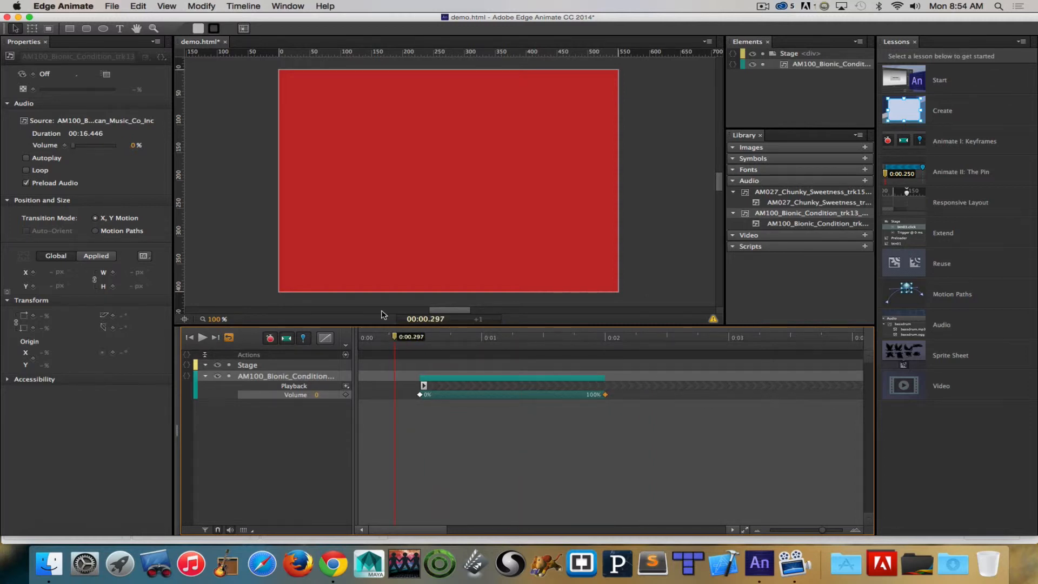
{"action": "key", "text": "space"}
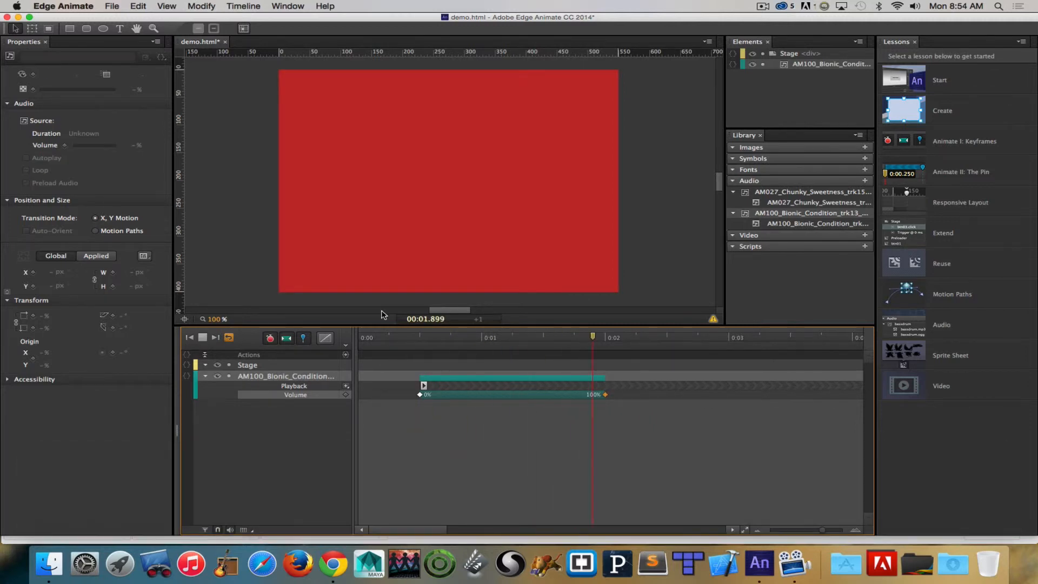
{"action": "key", "text": "space"}
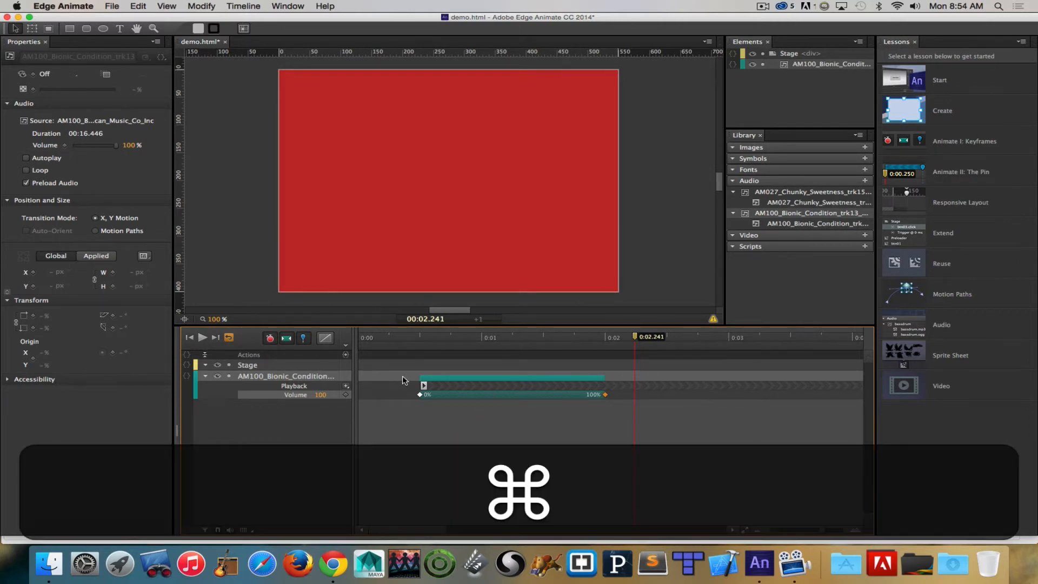
- Undo the volume fade-in and its extensions, back to the single Volume keyframe at 0:00.500
{"action": "key", "text": "super+z"}
{"action": "key", "text": "super+z"}
{"action": "key", "text": "super+z"}
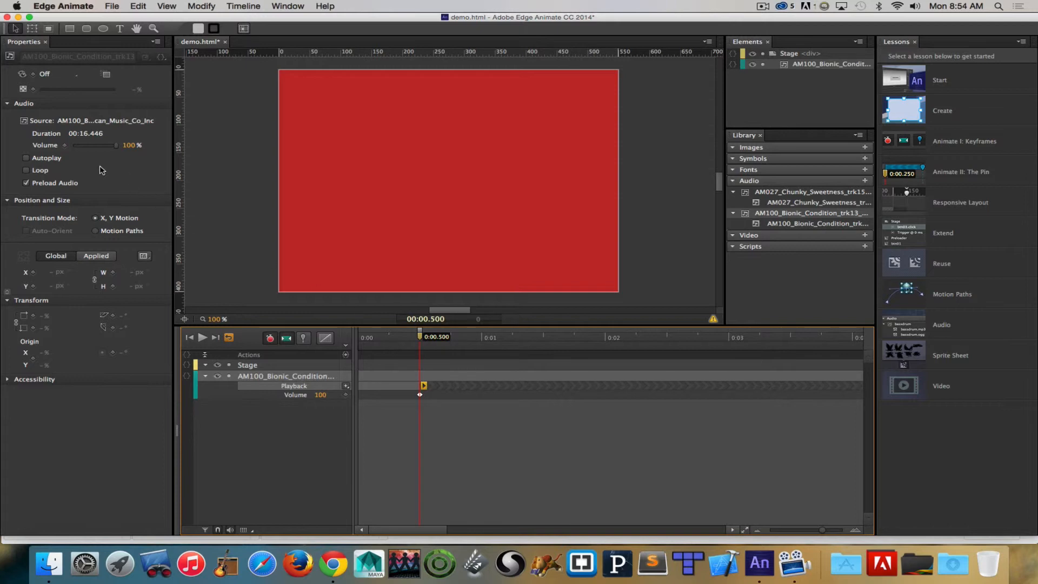
- Set Volume keyframes at 100% for the AM100 Bionic Condition audio at 0:00.500 and 0:01.500 without the Pin
{"action": "left_click", "coordinate": [64, 146]}
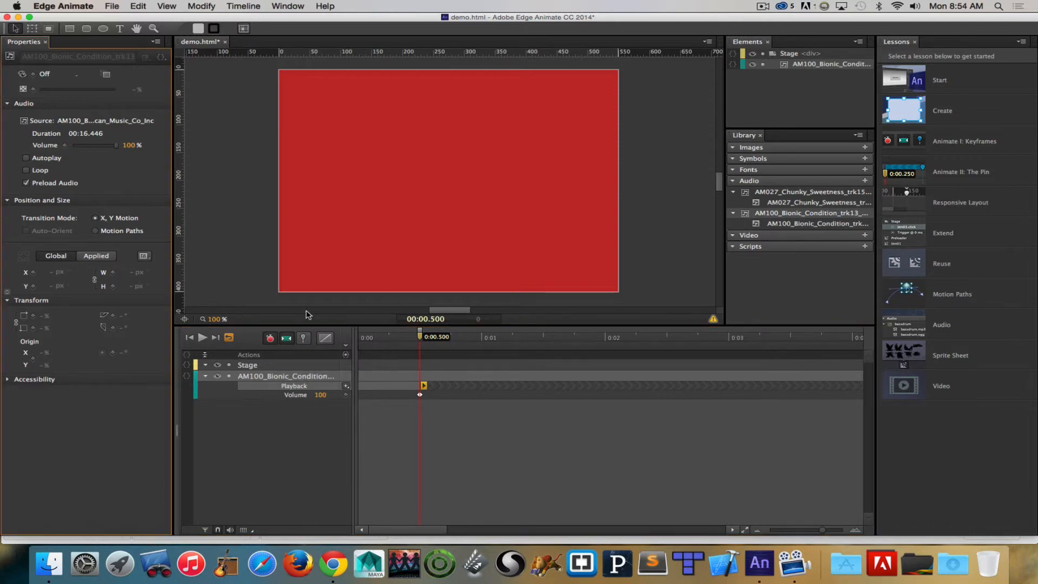
{"action": "left_click_drag", "start_coordinate": [421, 339], "coordinate": [542, 340]}
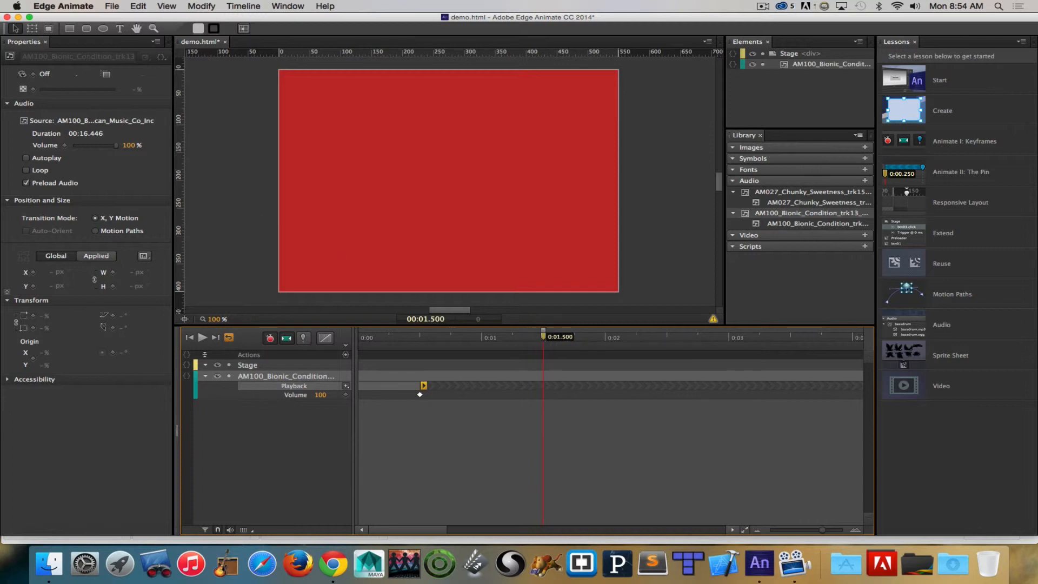
{"action": "left_click", "coordinate": [66, 147]}
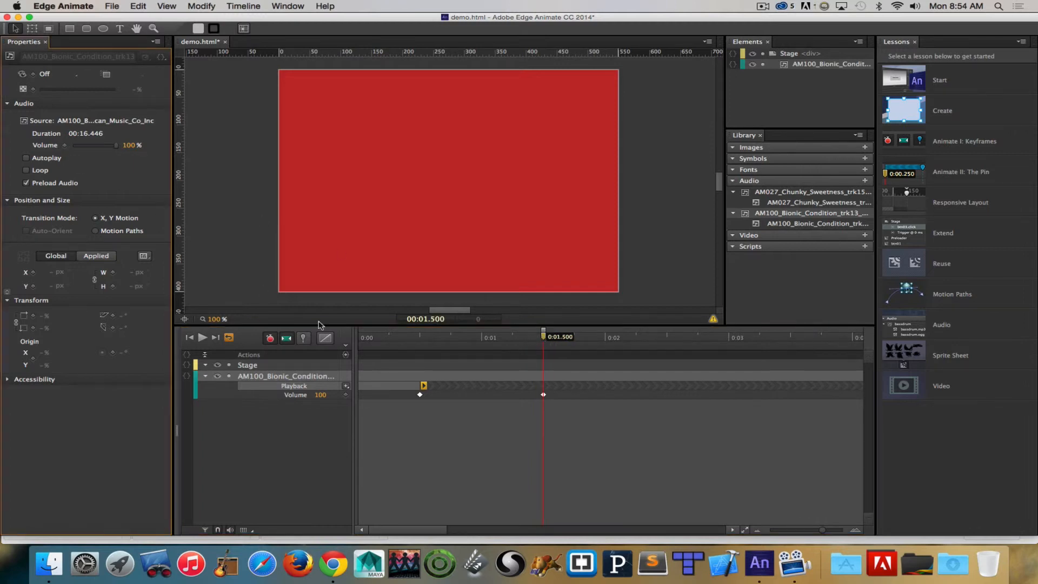
- Try setting the volume to 0% with the 0:00.500 keyframe selected and the playhead at 0:01.500, and undo the change
{"action": "left_click", "coordinate": [419, 394]}
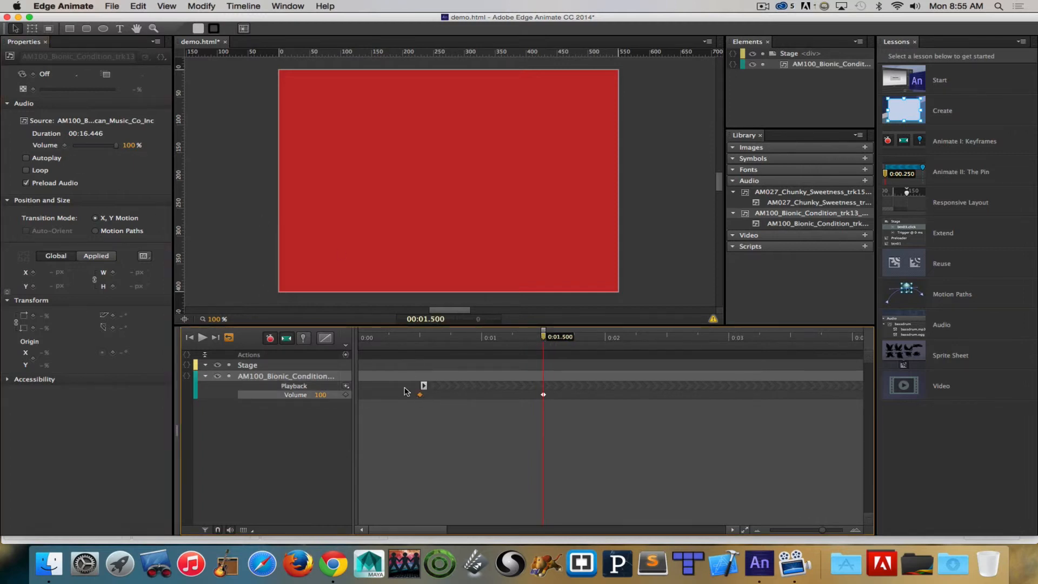
{"action": "left_click_drag", "start_coordinate": [116, 148], "coordinate": [72, 146]}
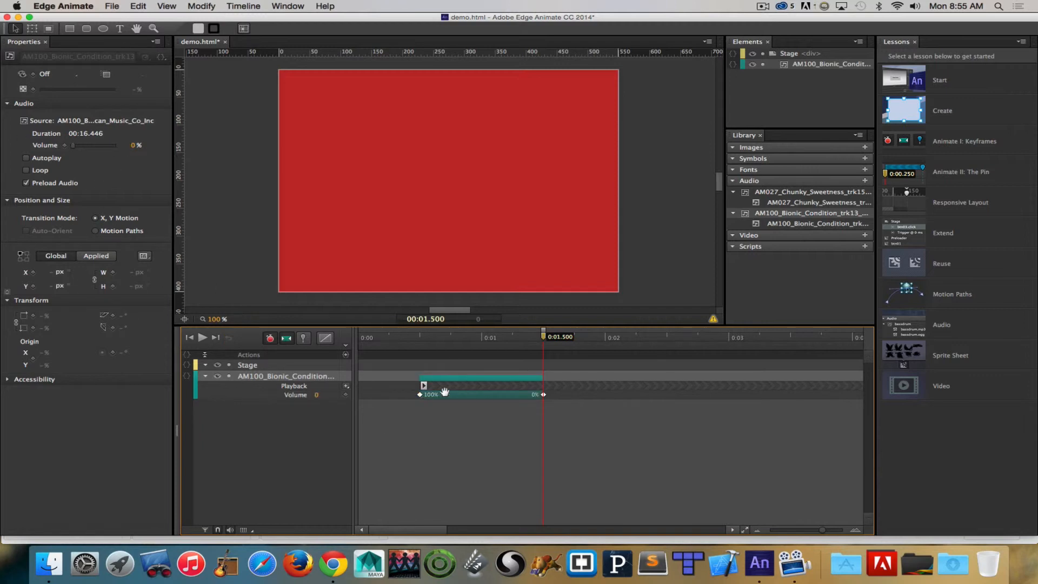
{"action": "key", "text": "super+z"}
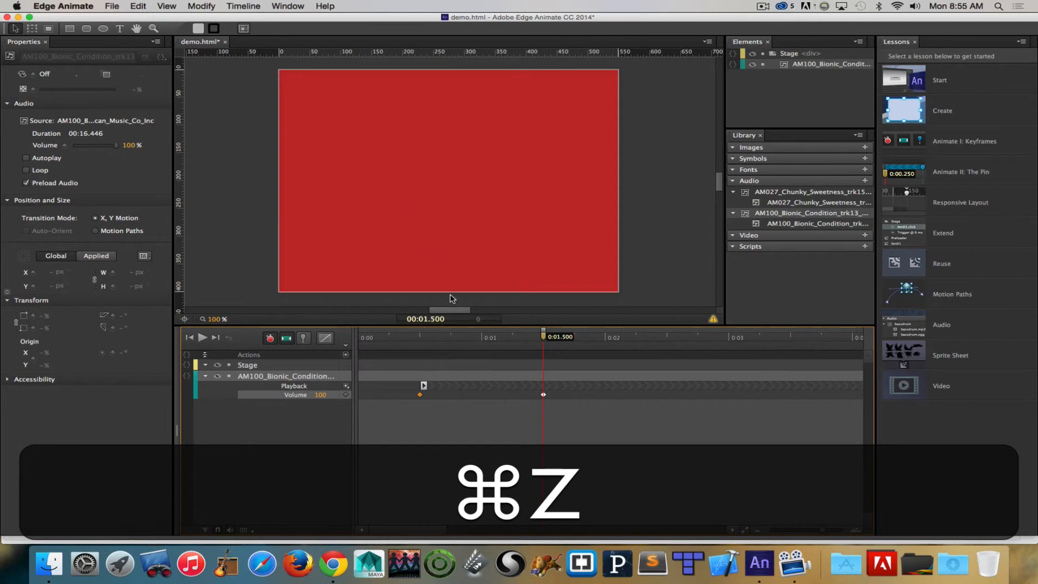
- Set the AM100 Bionic Condition Volume keyframe at 0:00.500 to 0% and play the fade-in from just before it
{"action": "left_click", "coordinate": [459, 347]}
{"action": "left_click_drag", "start_coordinate": [464, 336], "coordinate": [420, 336]}
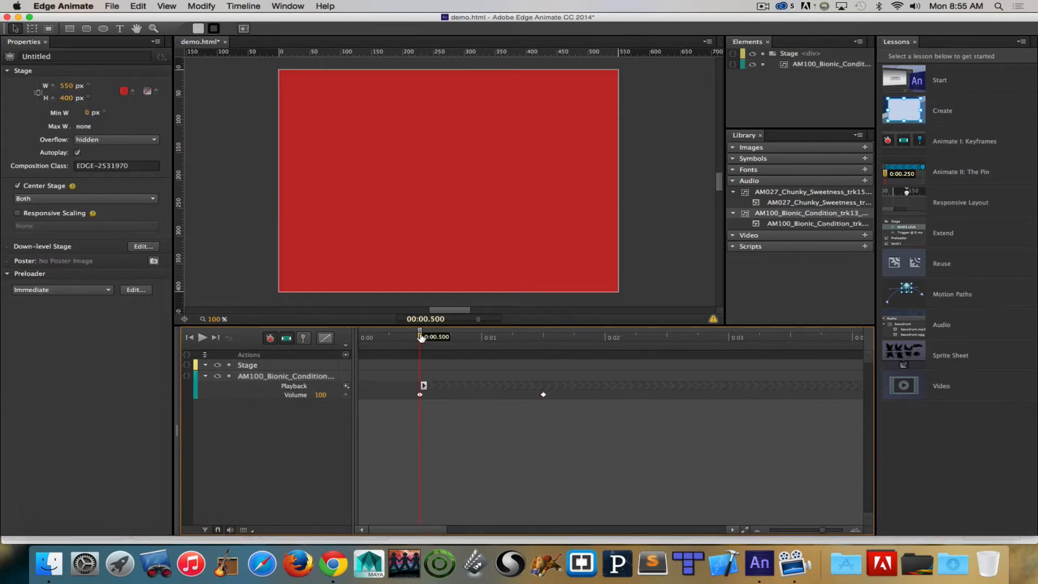
{"action": "left_click", "coordinate": [421, 396]}
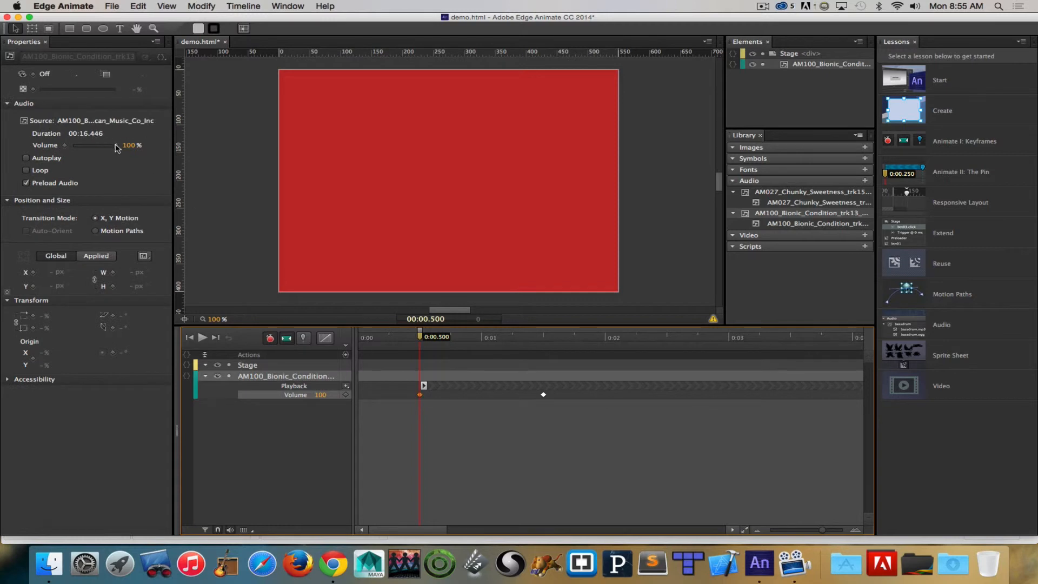
{"action": "left_click_drag", "start_coordinate": [117, 145], "coordinate": [65, 146]}
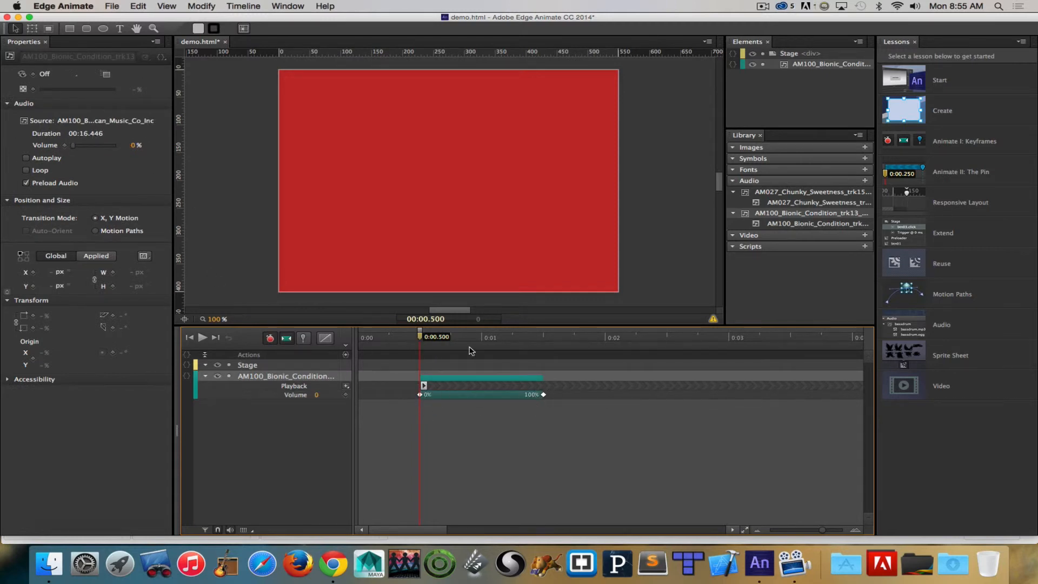
{"action": "left_click_drag", "start_coordinate": [427, 339], "coordinate": [395, 339]}
{"action": "key", "text": "space"}
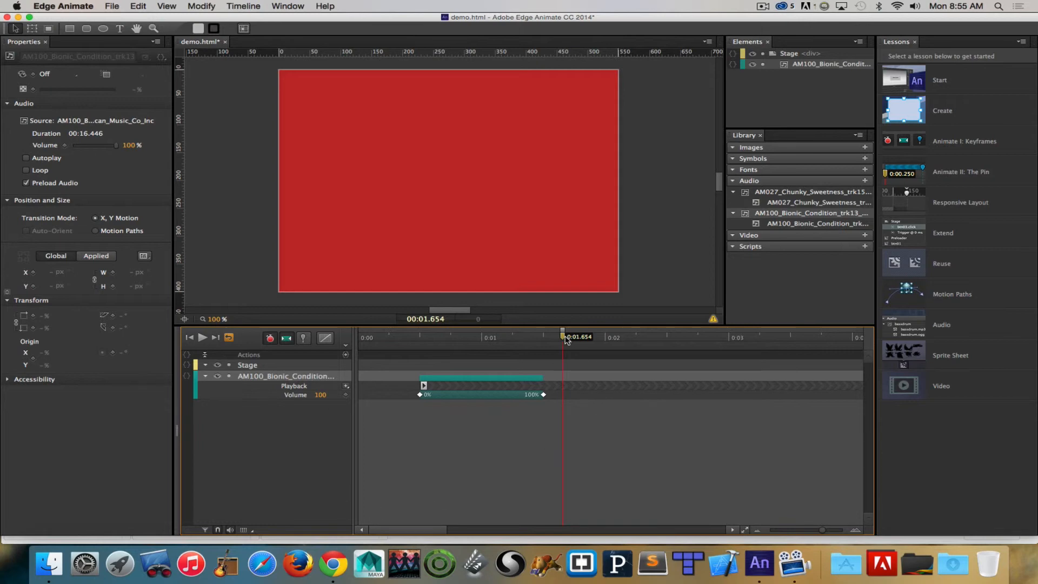
- Add a 100% Volume keyframe at 0:01.962 and lower the volume to 46% at about 0:02.441
{"action": "left_click_drag", "start_coordinate": [566, 339], "coordinate": [599, 340]}
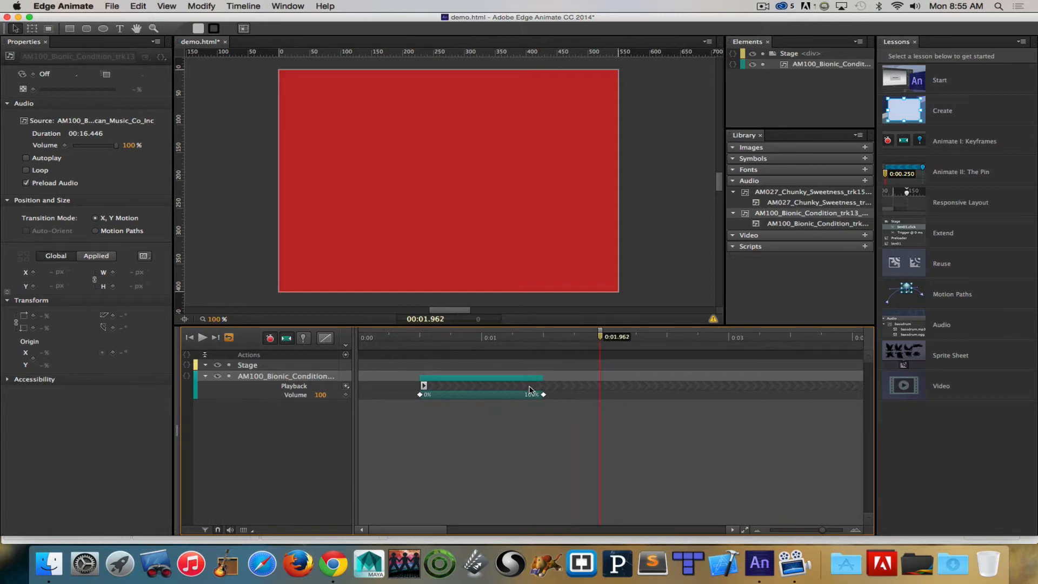
{"action": "left_click", "coordinate": [65, 145]}
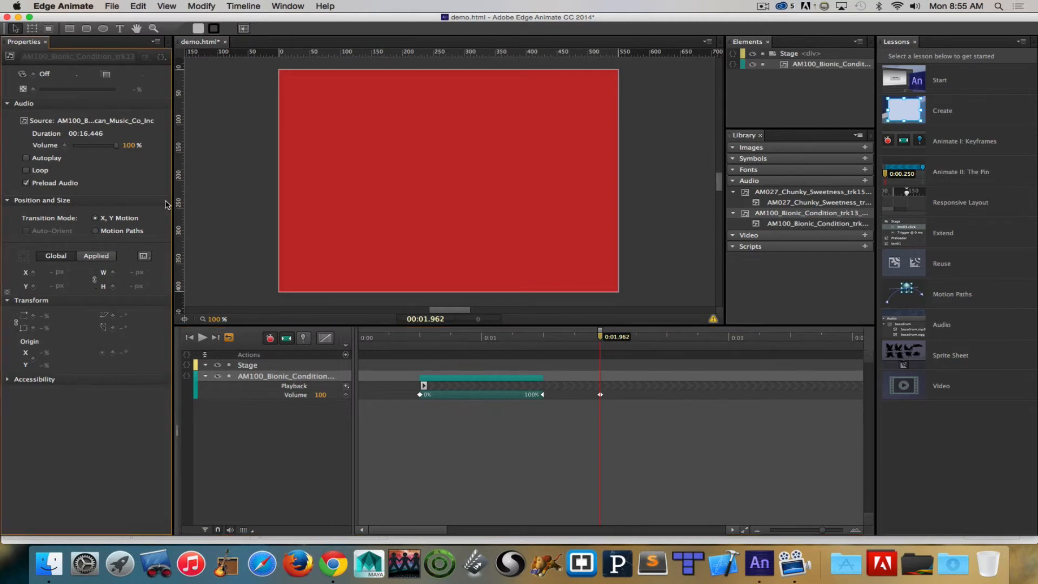
{"action": "left_click", "coordinate": [602, 338]}
{"action": "left_click_drag", "start_coordinate": [603, 338], "coordinate": [659, 338]}
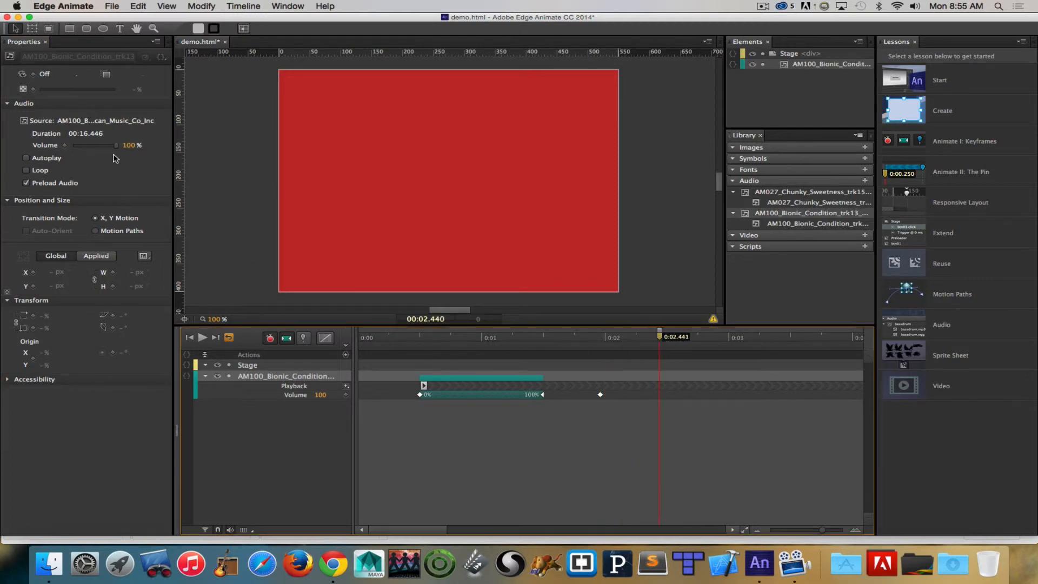
{"action": "left_click_drag", "start_coordinate": [115, 145], "coordinate": [94, 145]}
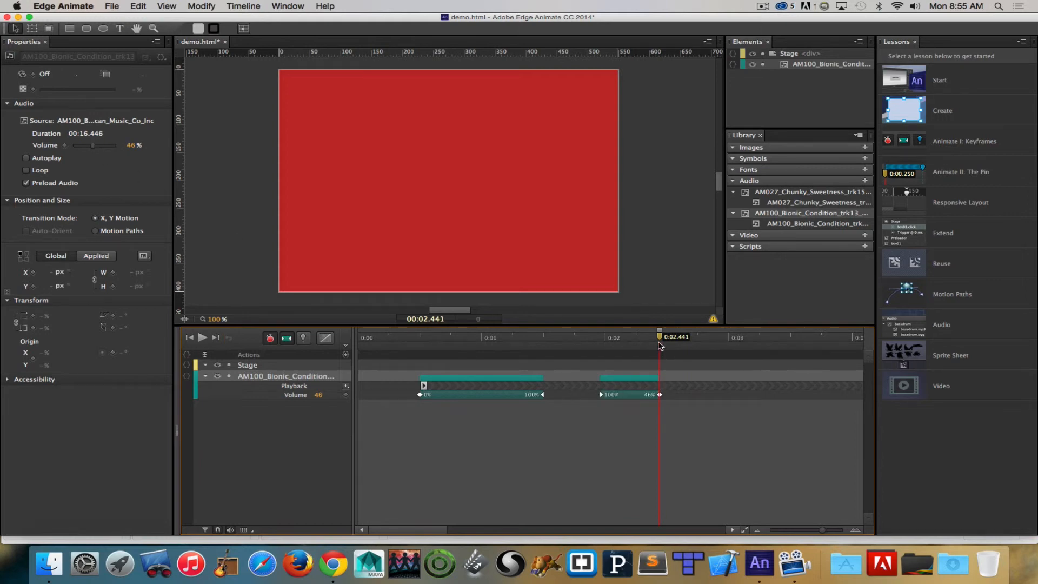
- Scrub through the fade-in and fade-down, and play the timeline from between the two volume transitions
{"action": "left_click_drag", "start_coordinate": [659, 344], "coordinate": [512, 334]}
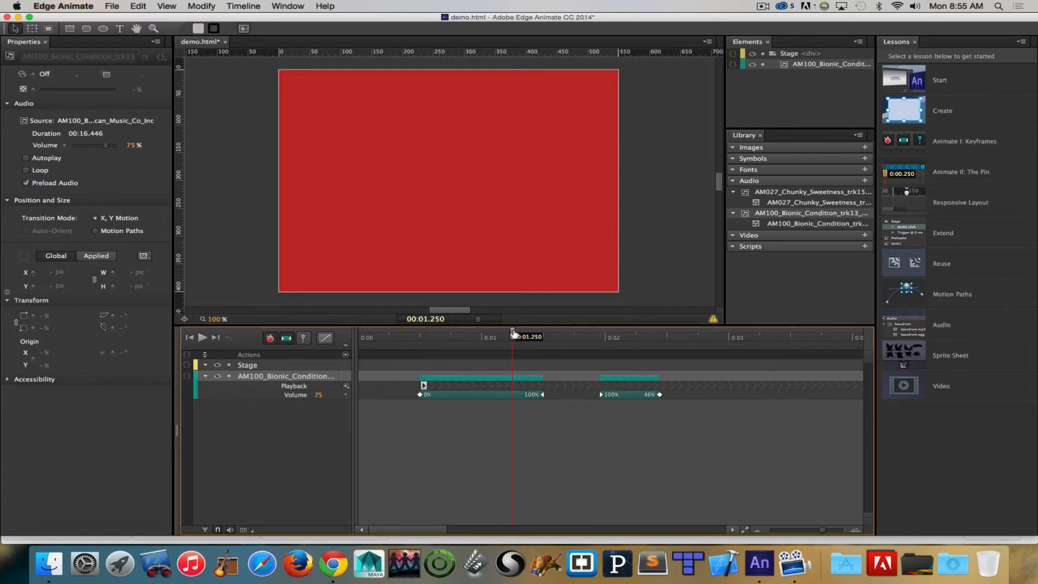
{"action": "left_click_drag", "start_coordinate": [514, 335], "coordinate": [623, 323]}
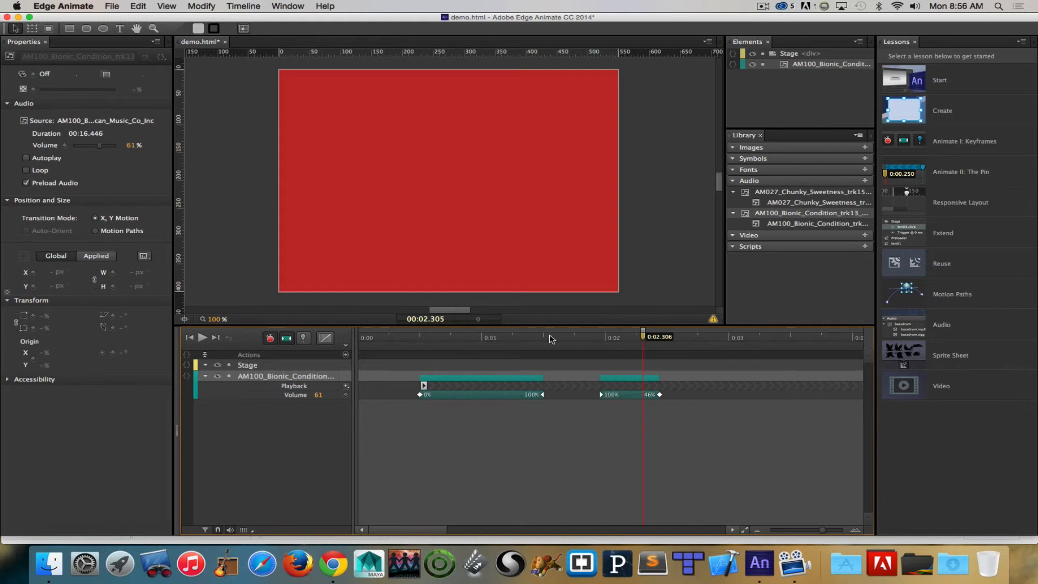
{"action": "left_click", "coordinate": [564, 339]}
{"action": "key", "text": "space"}
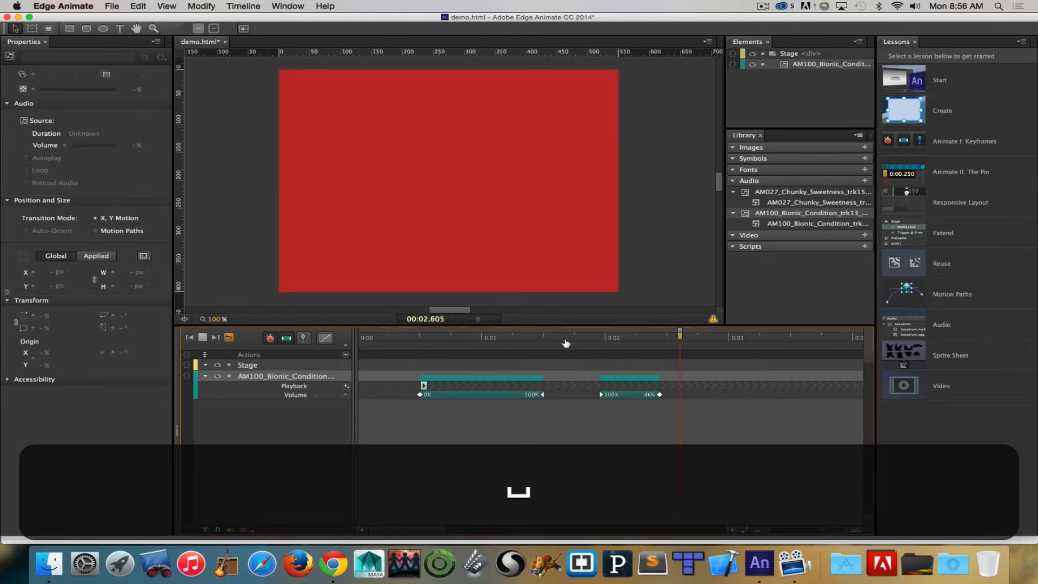
- Add a 46% Volume keyframe at 0:02.844 and raise the volume to 100% at 0:03.206
{"action": "left_click", "coordinate": [722, 337]}
{"action": "left_click_drag", "start_coordinate": [722, 337], "coordinate": [710, 337]}
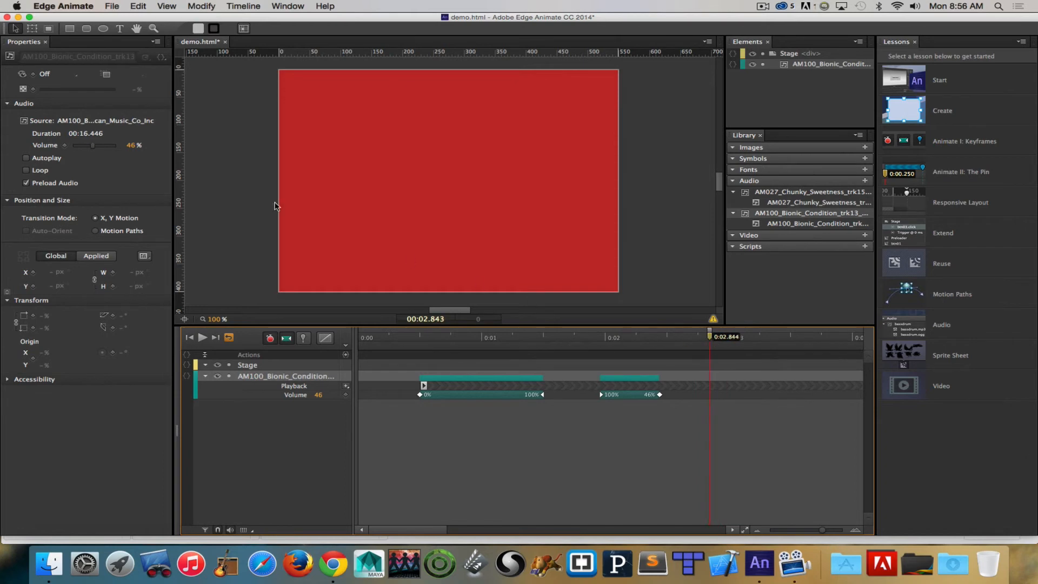
{"action": "left_click", "coordinate": [64, 145]}
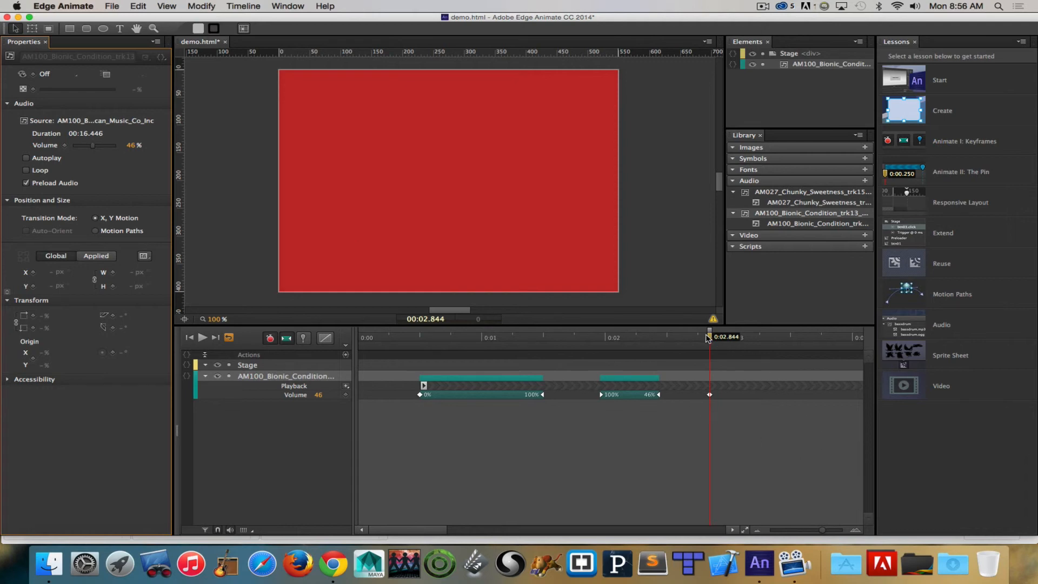
{"action": "left_click_drag", "start_coordinate": [710, 337], "coordinate": [754, 337]}
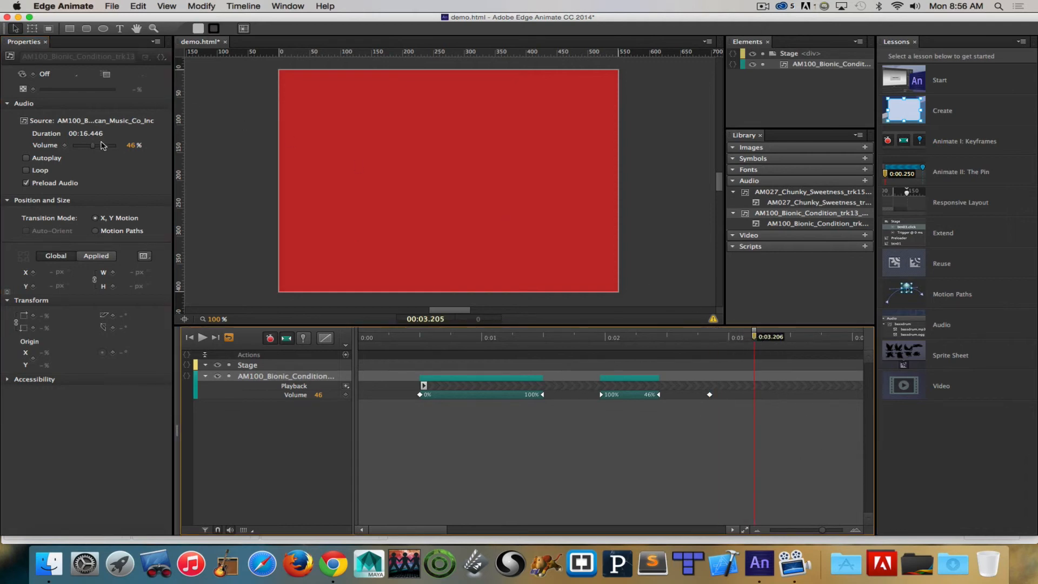
{"action": "left_click_drag", "start_coordinate": [94, 147], "coordinate": [204, 168]}
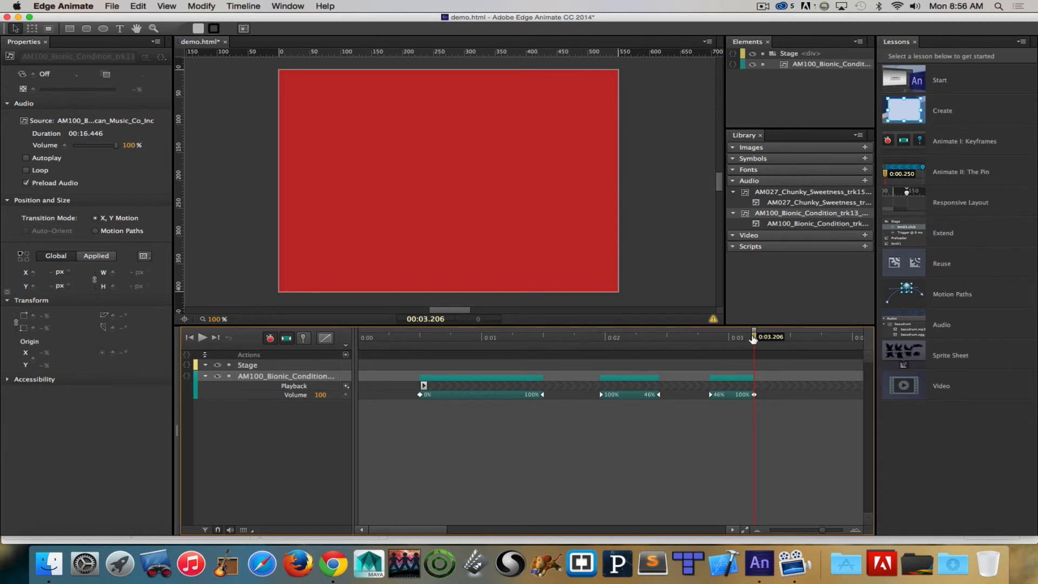
- Shift the 100% to 46% volume transition and the 46% to 100% transition slightly earlier on the timeline
{"action": "left_click_drag", "start_coordinate": [753, 339], "coordinate": [604, 357]}
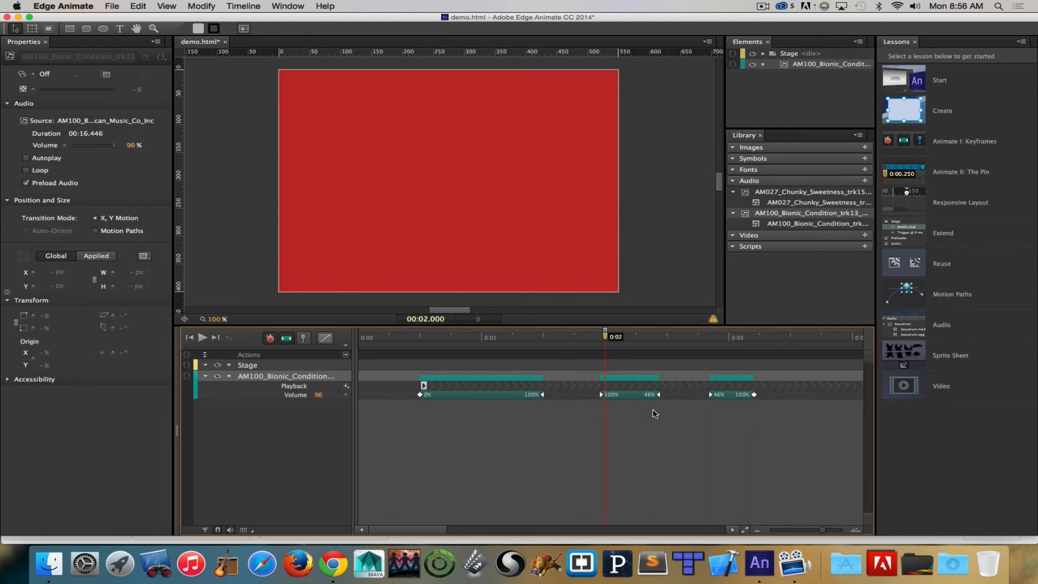
{"action": "mouse_move", "coordinate": [633, 394]}
{"action": "left_mouse_down"}
{"action": "mouse_move", "coordinate": [646, 395]}
{"action": "mouse_move", "coordinate": [619, 387]}
{"action": "left_mouse_up"}
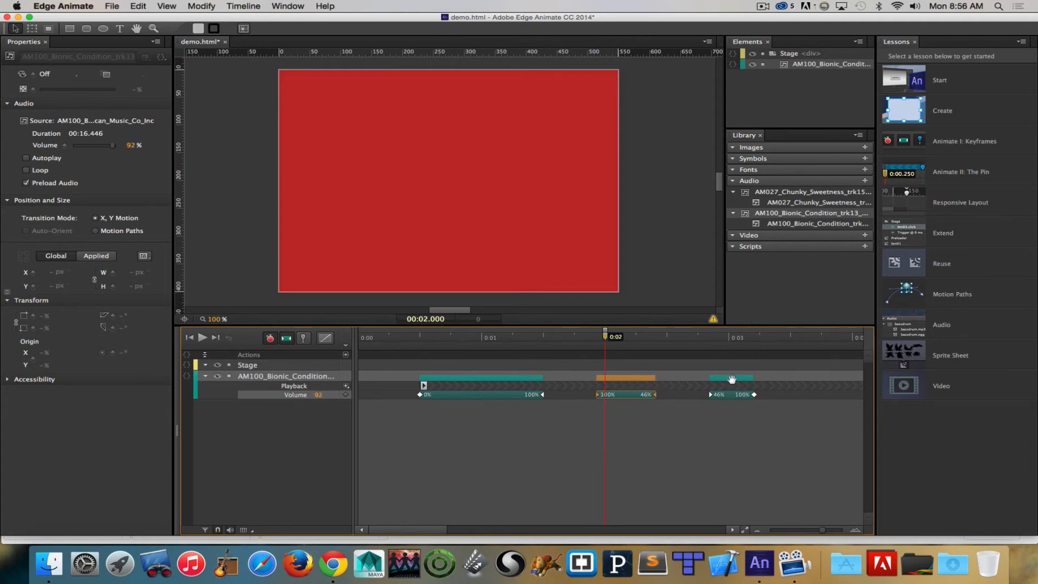
{"action": "left_click", "coordinate": [729, 378]}
{"action": "mouse_move", "coordinate": [729, 378]}
{"action": "left_mouse_down"}
{"action": "mouse_move", "coordinate": [789, 378]}
{"action": "mouse_move", "coordinate": [708, 378]}
{"action": "mouse_move", "coordinate": [776, 376]}
{"action": "mouse_move", "coordinate": [711, 376]}
{"action": "mouse_move", "coordinate": [730, 378]}
{"action": "left_mouse_up"}
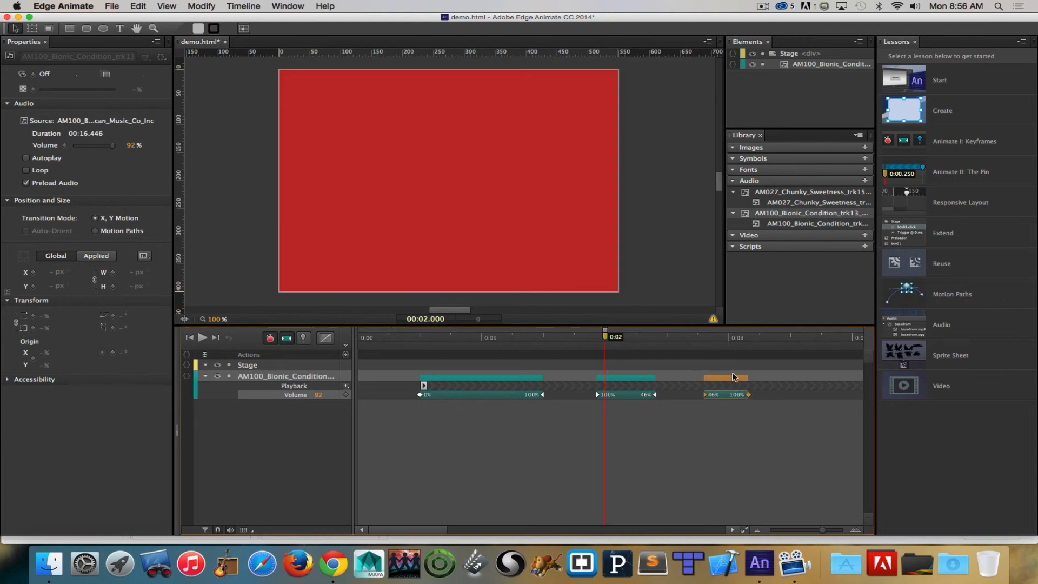
- Copy the 100% to 46% volume transition and paste it at 0:03.750
{"action": "left_click", "coordinate": [633, 375]}
{"action": "key", "text": "super+c"}
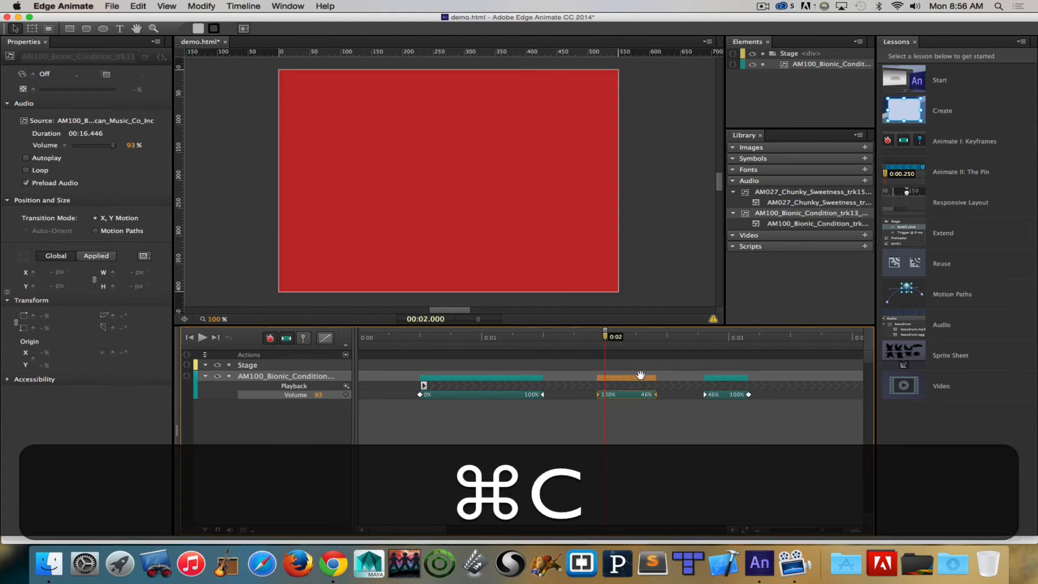
{"action": "left_click", "coordinate": [820, 340]}
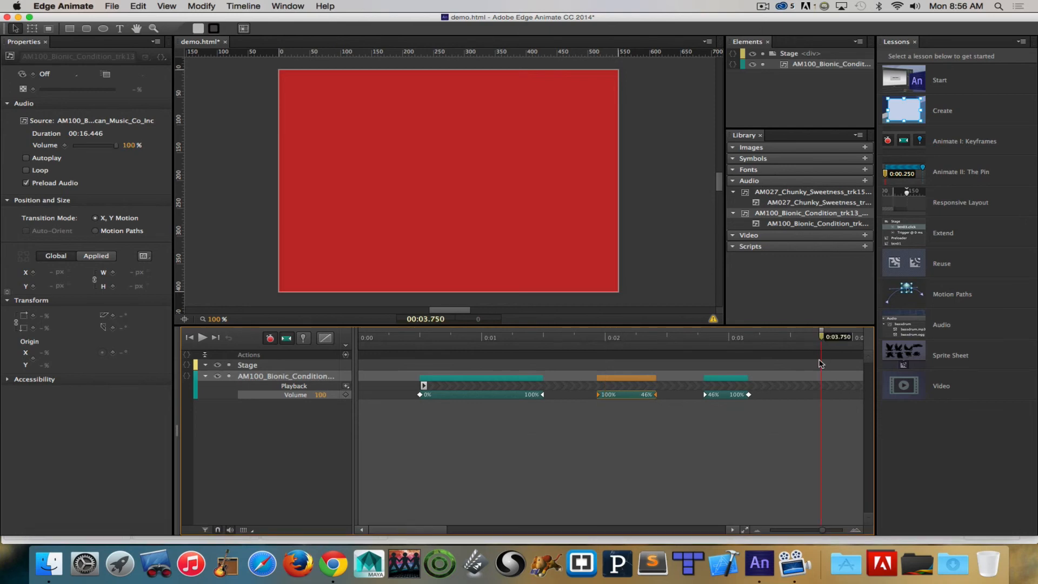
{"action": "key", "text": "super+v"}
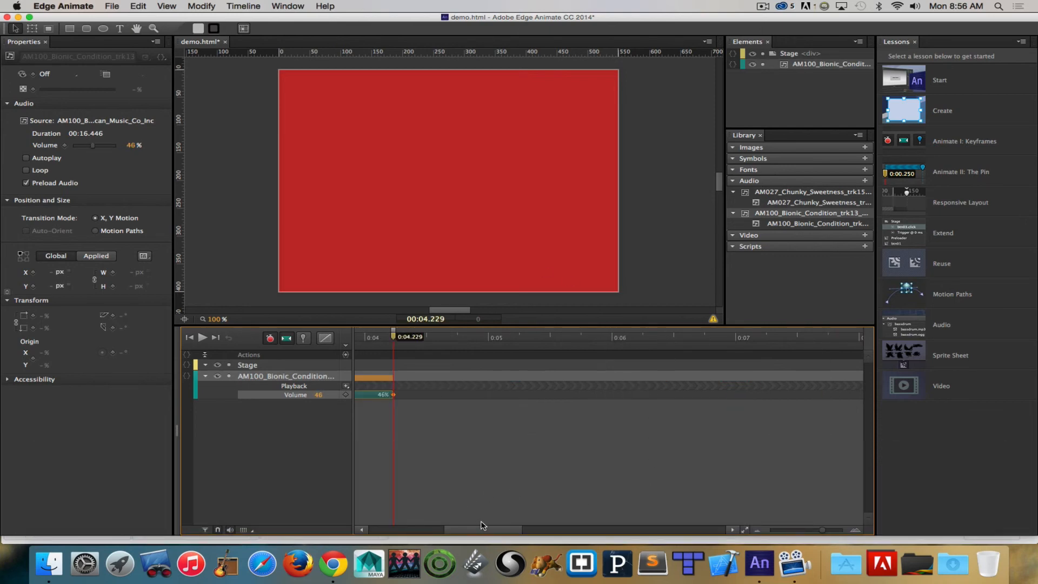
- Copy the 46% to 100% volume transition and paste it at 0:06.179
{"action": "left_click_drag", "start_coordinate": [481, 525], "coordinate": [430, 520]}
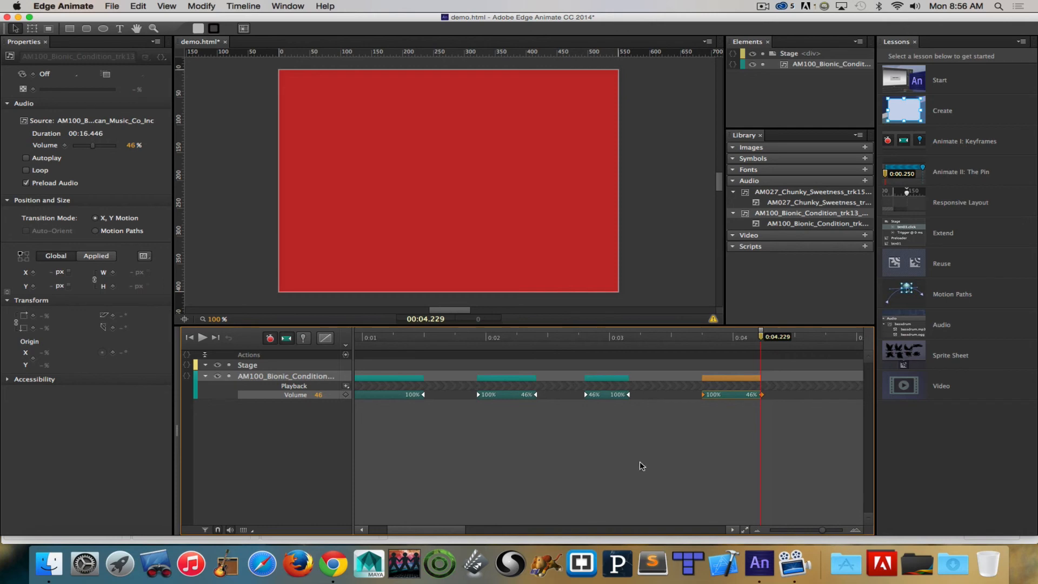
{"action": "left_click", "coordinate": [613, 377]}
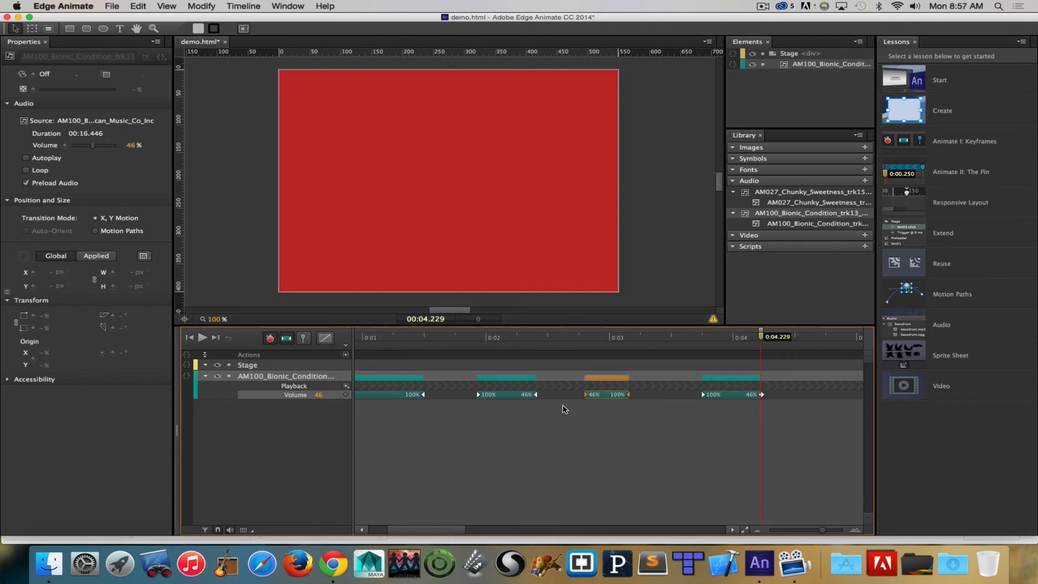
{"action": "key", "text": "super+c"}
{"action": "left_click_drag", "start_coordinate": [447, 526], "coordinate": [498, 526]}
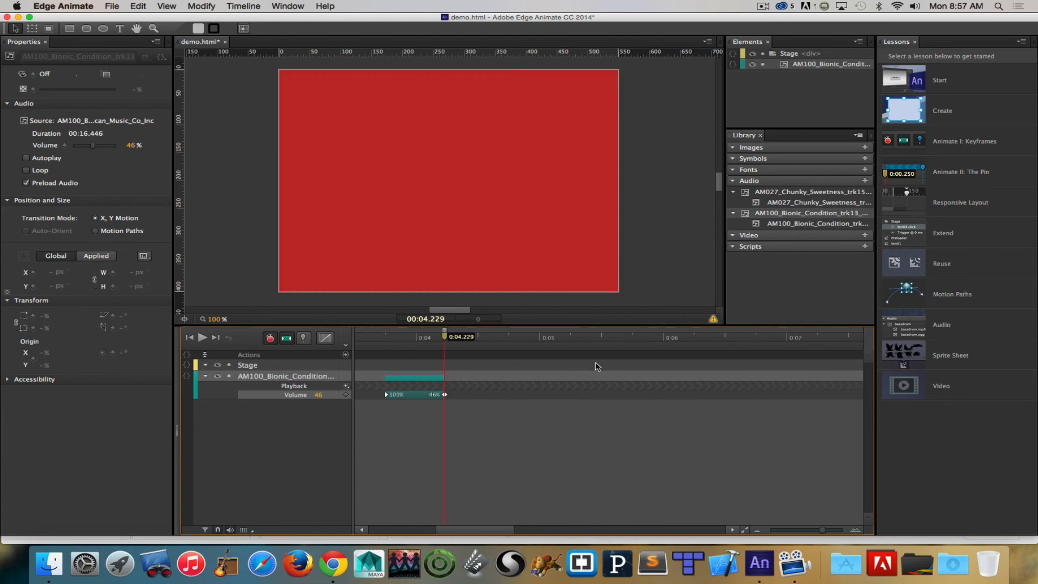
{"action": "left_click", "coordinate": [686, 338]}
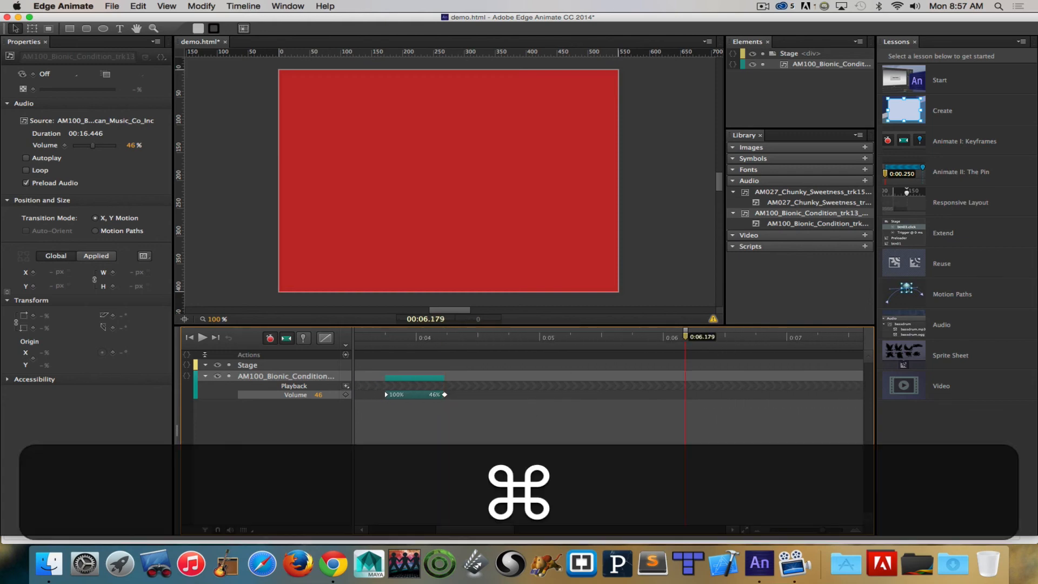
{"action": "key", "text": "super+v"}
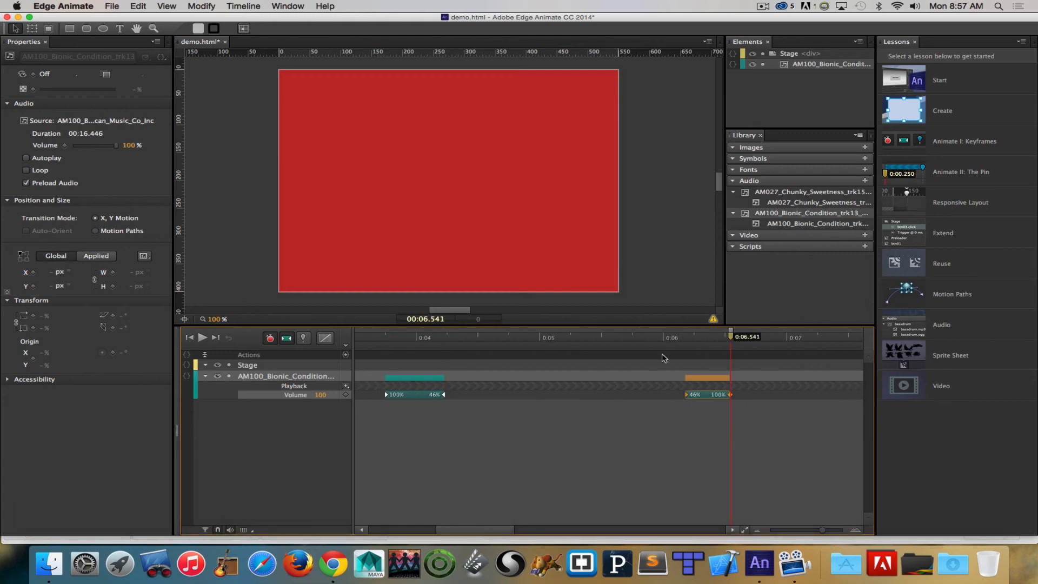
- Select the pasted 100% to 46% volume transition and review the transitions back to the start of the timeline
{"action": "left_click_drag", "start_coordinate": [730, 332], "coordinate": [492, 336]}
{"action": "left_click", "coordinate": [425, 376]}
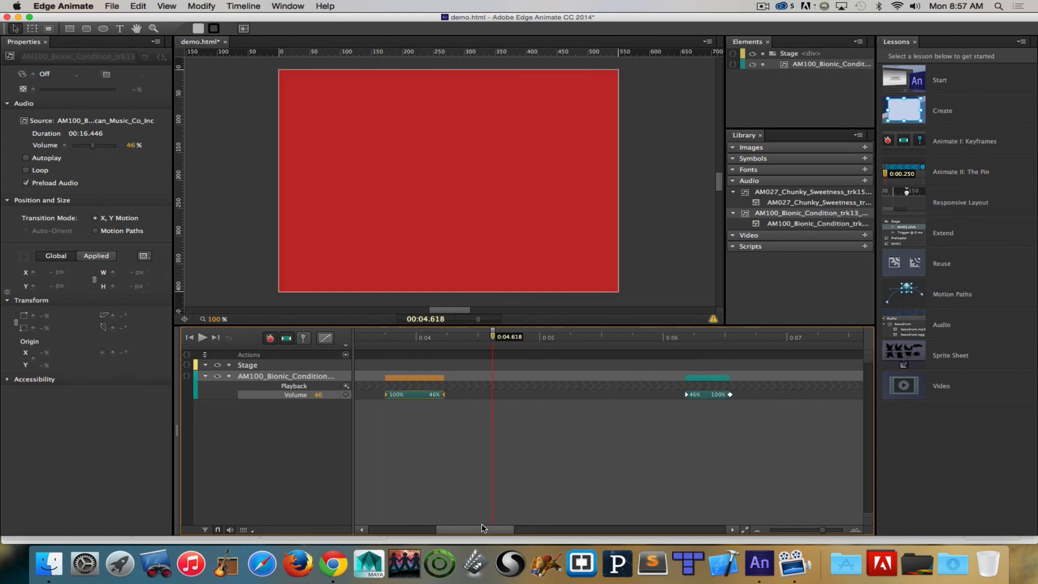
{"action": "left_click_drag", "start_coordinate": [473, 529], "coordinate": [407, 529]}
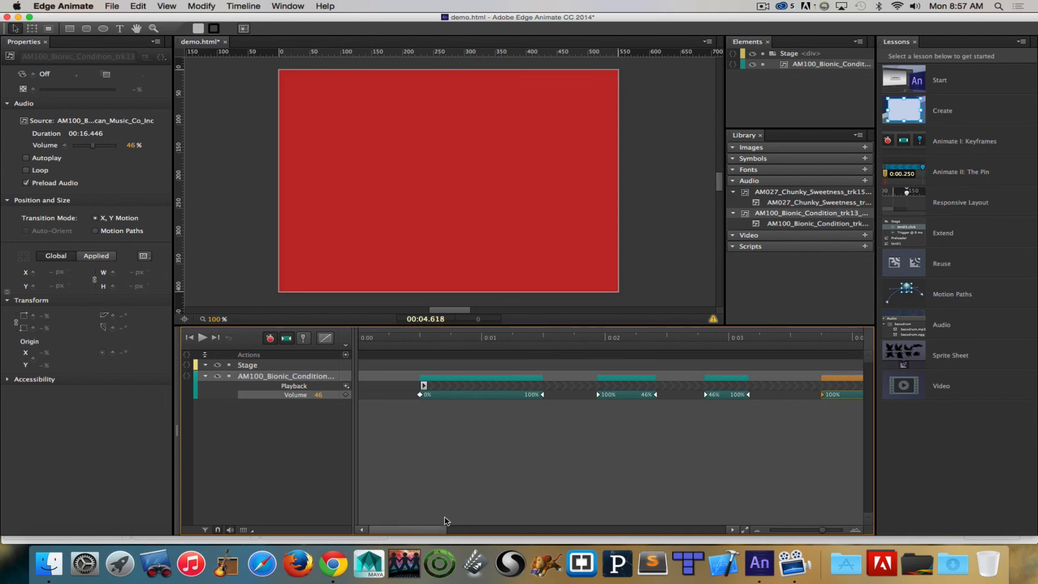